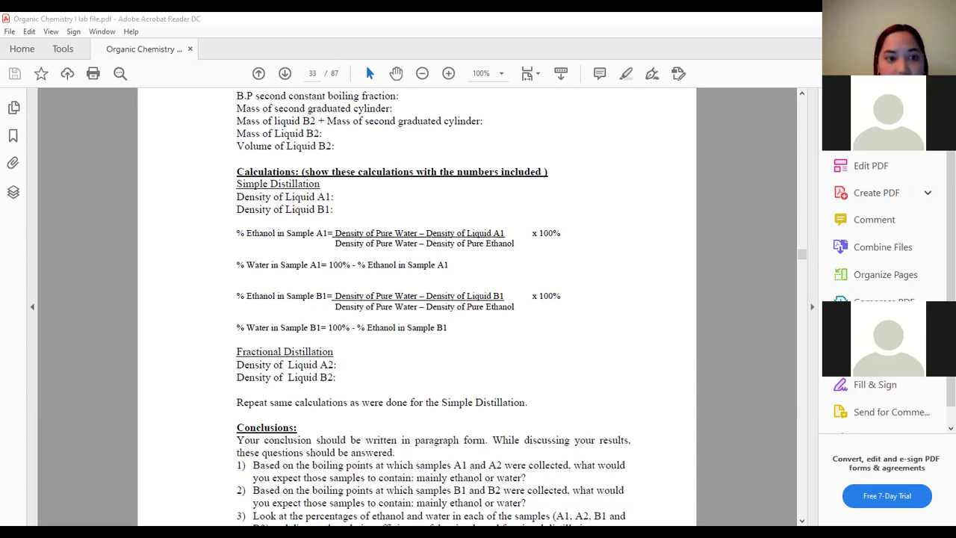
- Switch to the blank Excel workbook and enter Ethanol in A2, 0.789 in B2 and the unit g/mL in C2
key(alt+Tab)
click(47, 189)
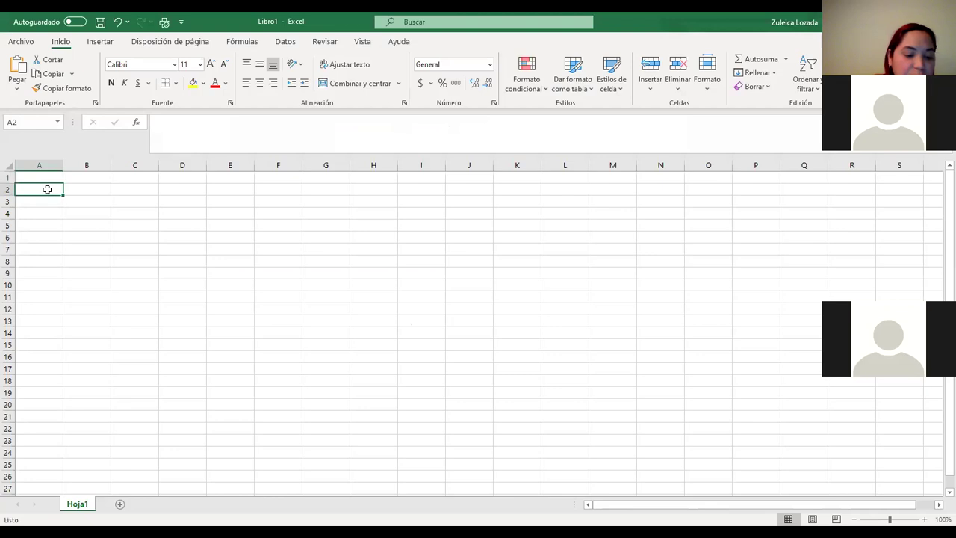
text(Ethanol)
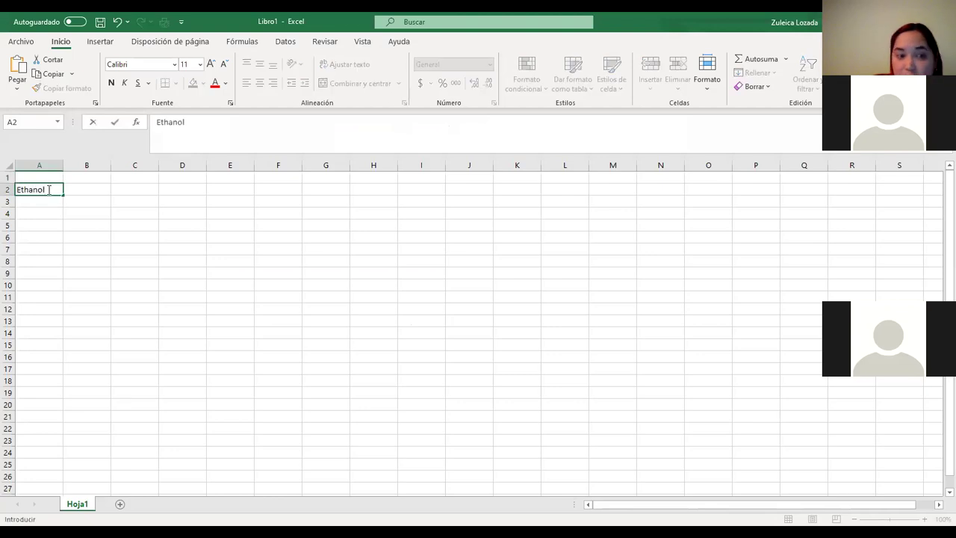
key(Tab)
text(0.789)
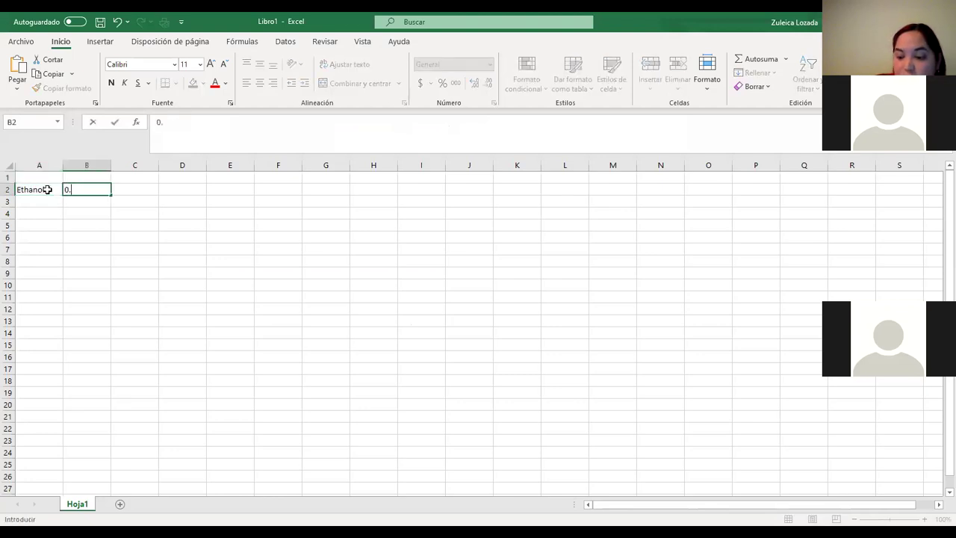
key(Return)
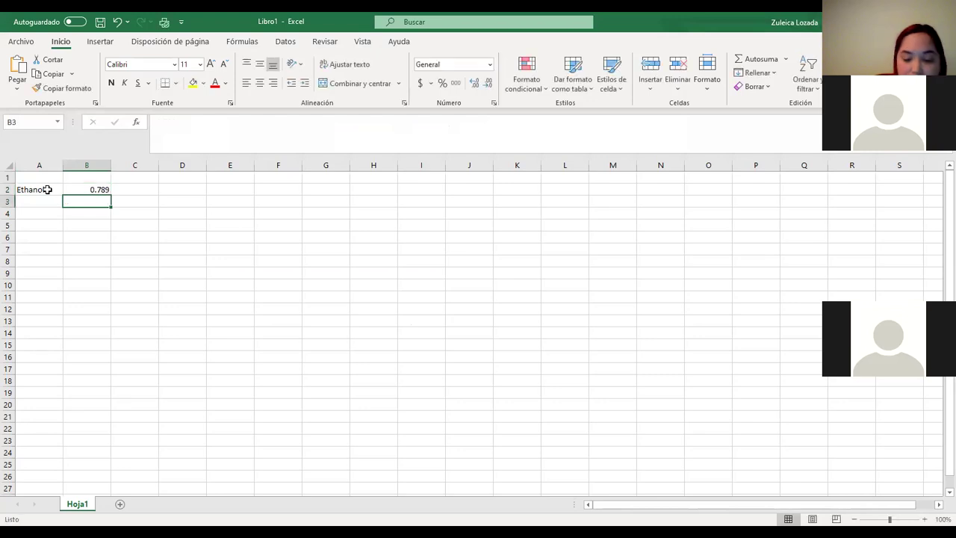
key(Right)
key(Up)
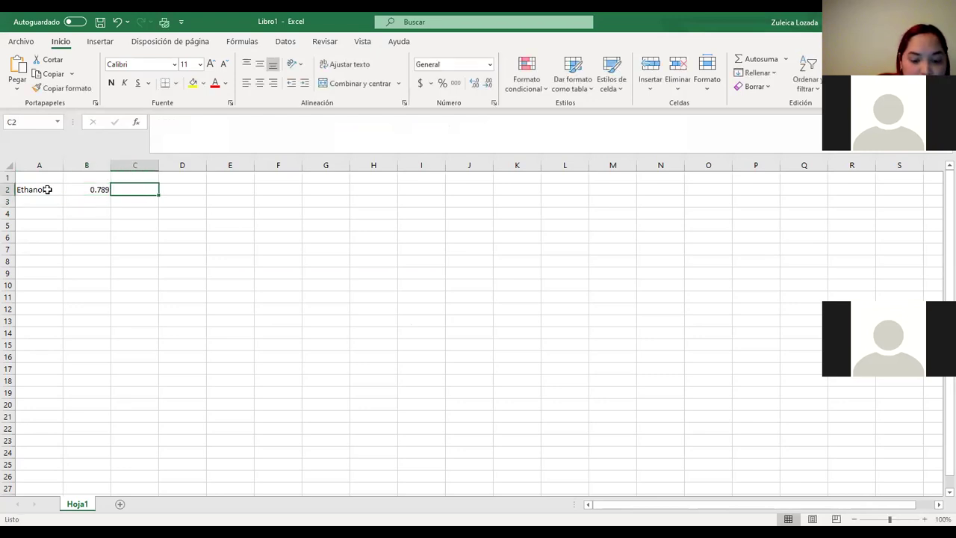
text(g/mL)
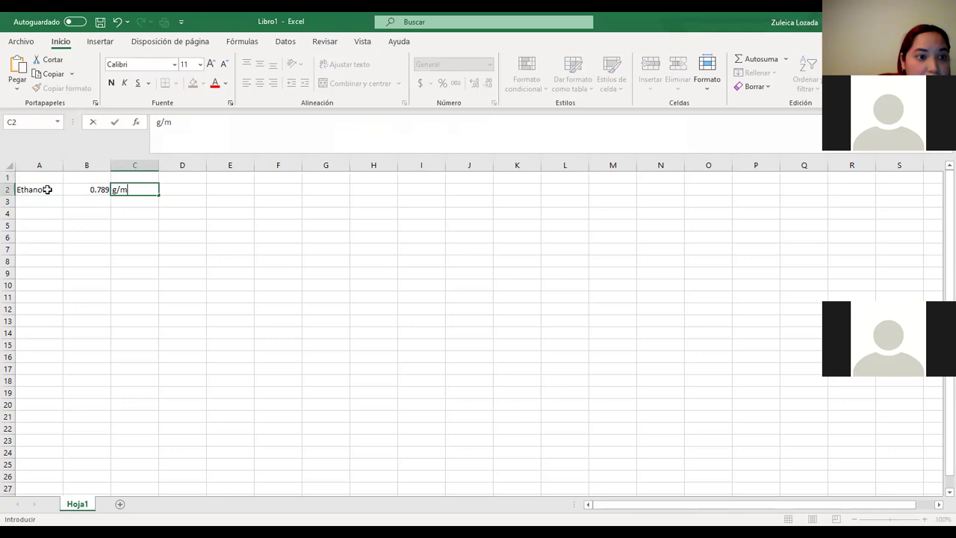
key(Return)
- Fill row 3 with water in A3, 0.997 in B3 and the unit g/mL in C3
key(Left)
key(Left)
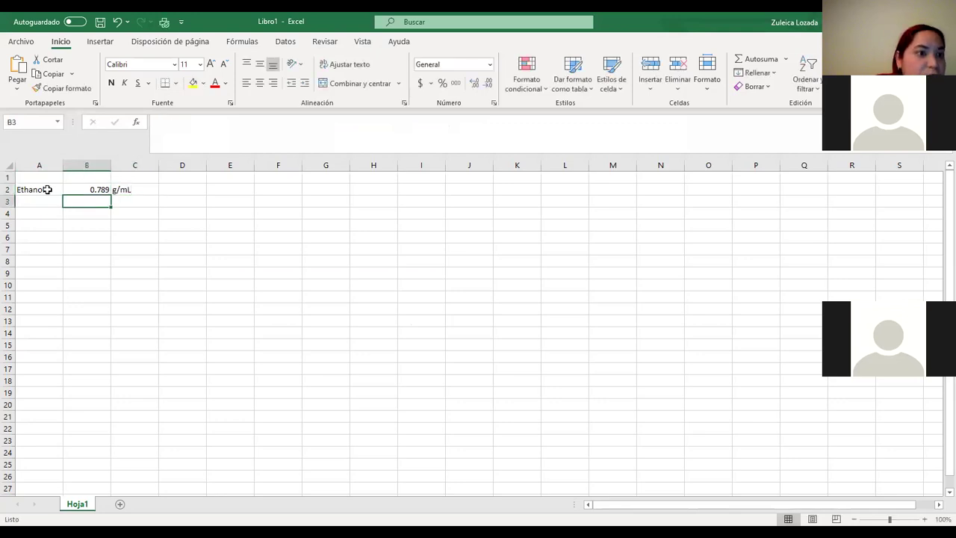
text(water)
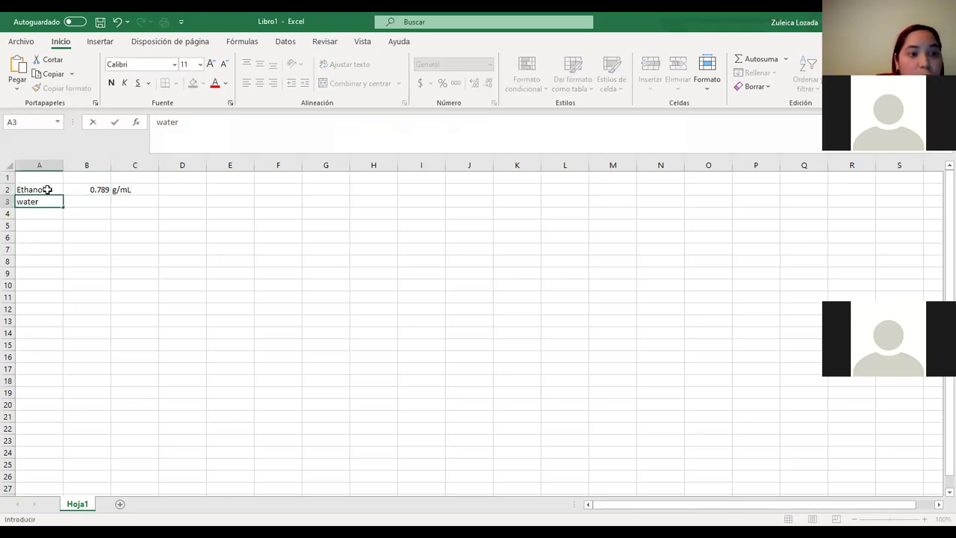
key(Tab)
text(0.997)
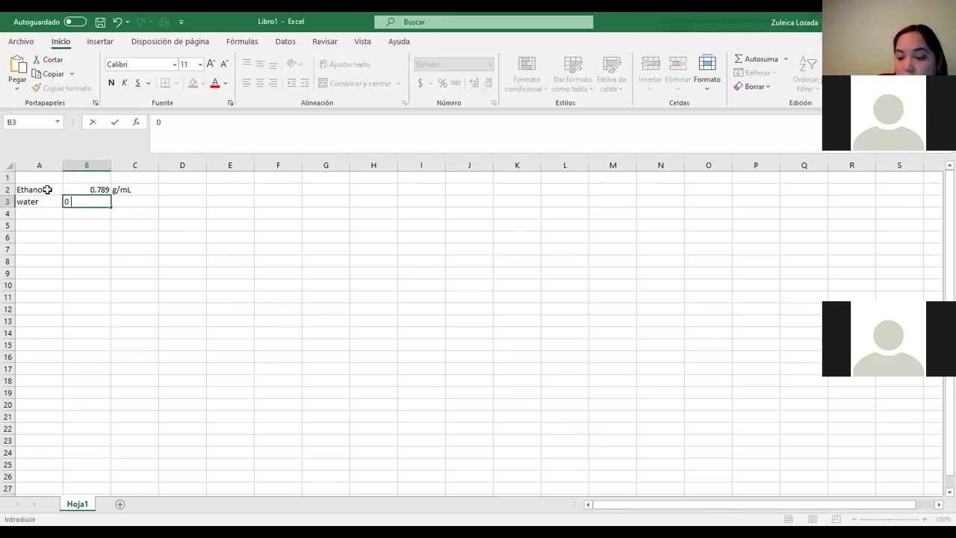
key(Tab)
text(g/mL)
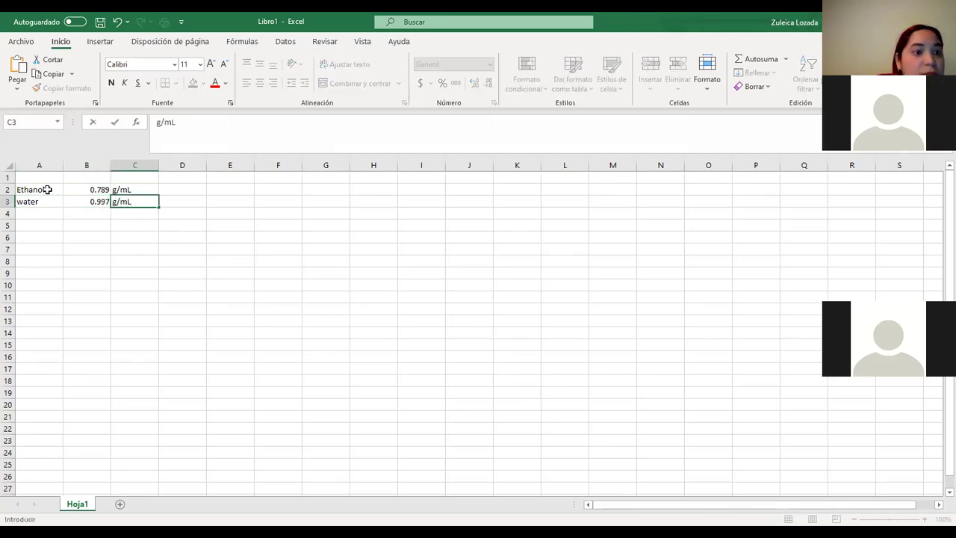
key(Down)
- Enter the labels A1, mass and Volume in cells A5 to A7
key(Left)
key(Left)
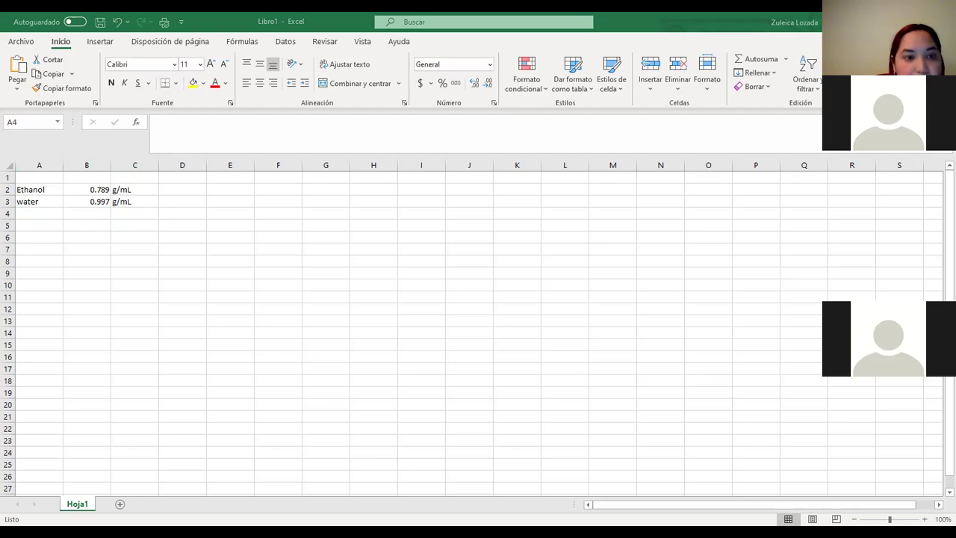
click(30, 224)
text(A1)
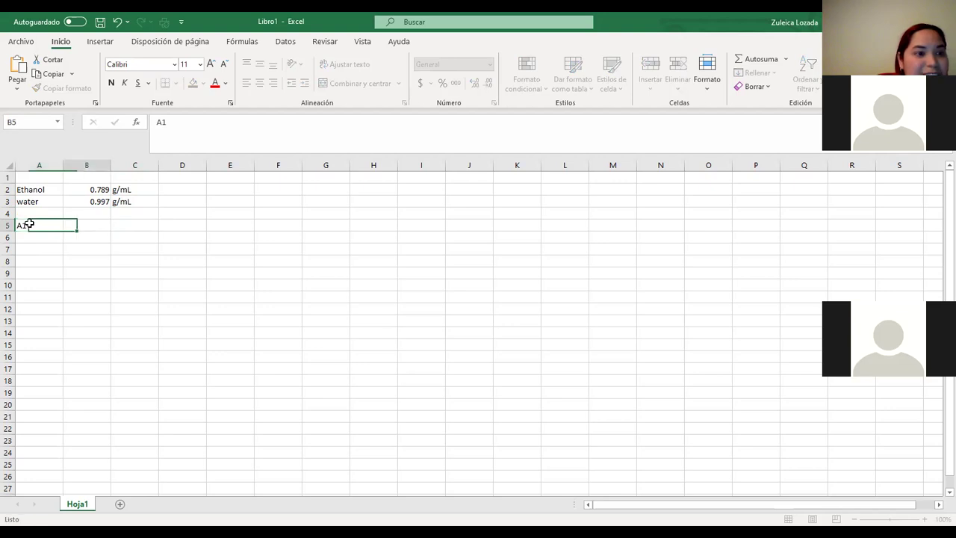
key(Return)
text(mass)
key(Return)
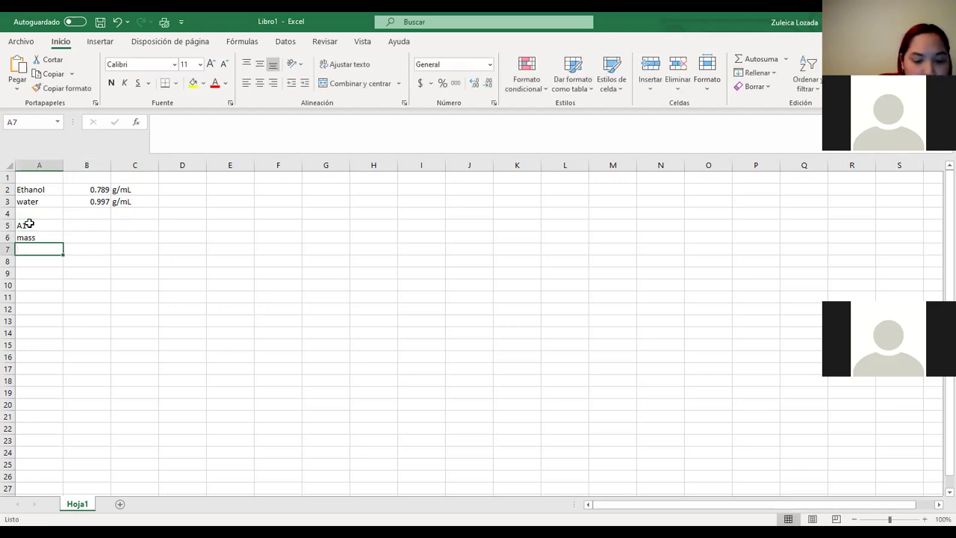
text(Volume)
key(Tab)
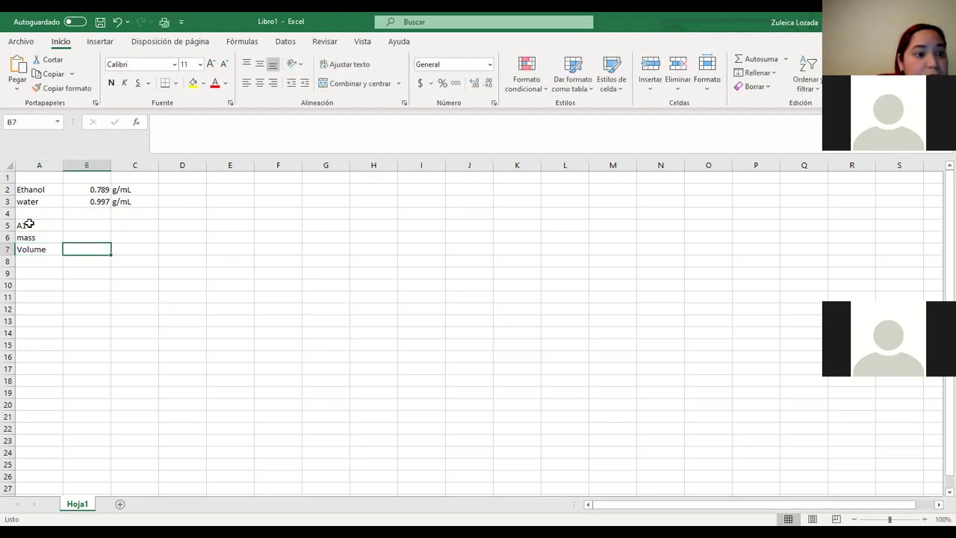
- Enter 6.10 as the sample's mass in B6 and 7.2 as its volume in B7
key(Up)
text(6.10)
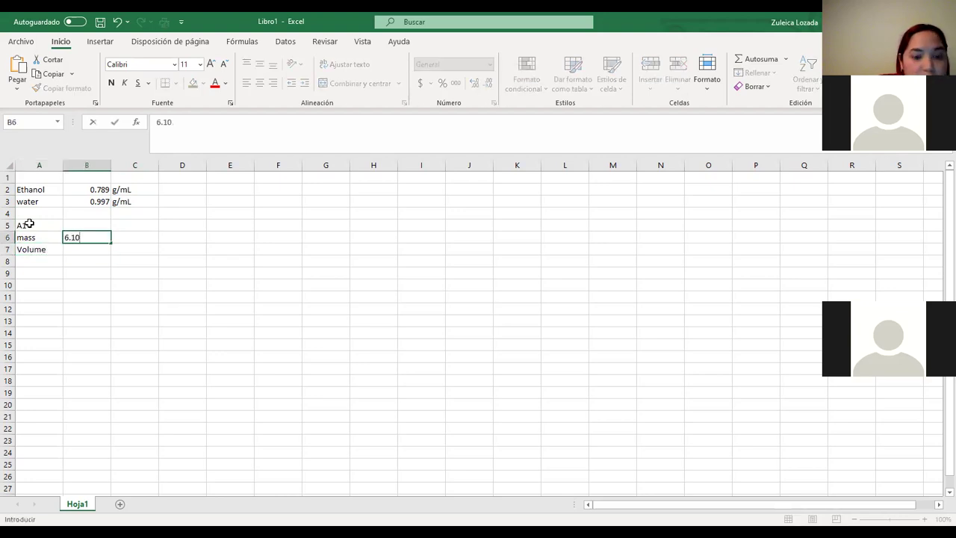
key(Return)
text(7.2)
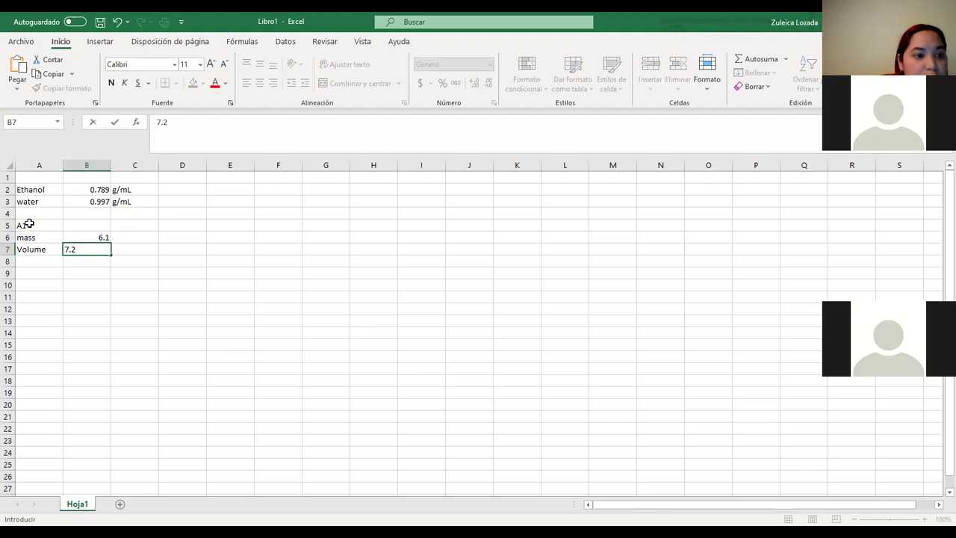
key(Tab)
- Add the unit g beside the mass in C6 and mL beside the volume in C7
key(Up)
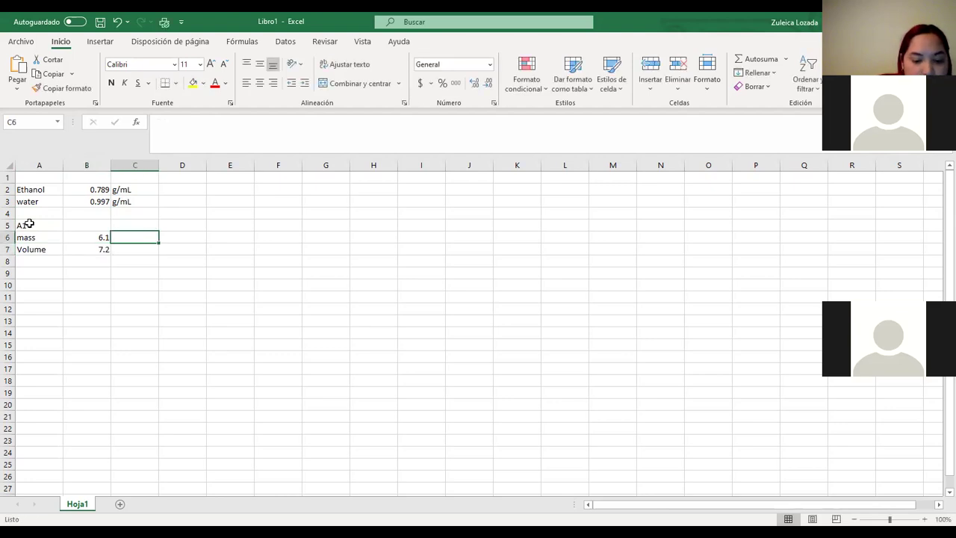
text(g)
key(Return)
text(m)
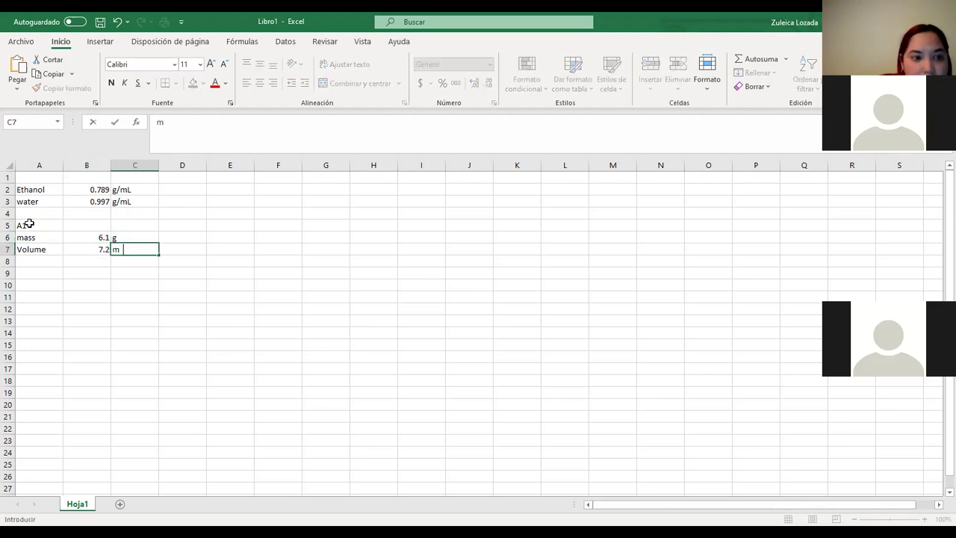
key(Tab)
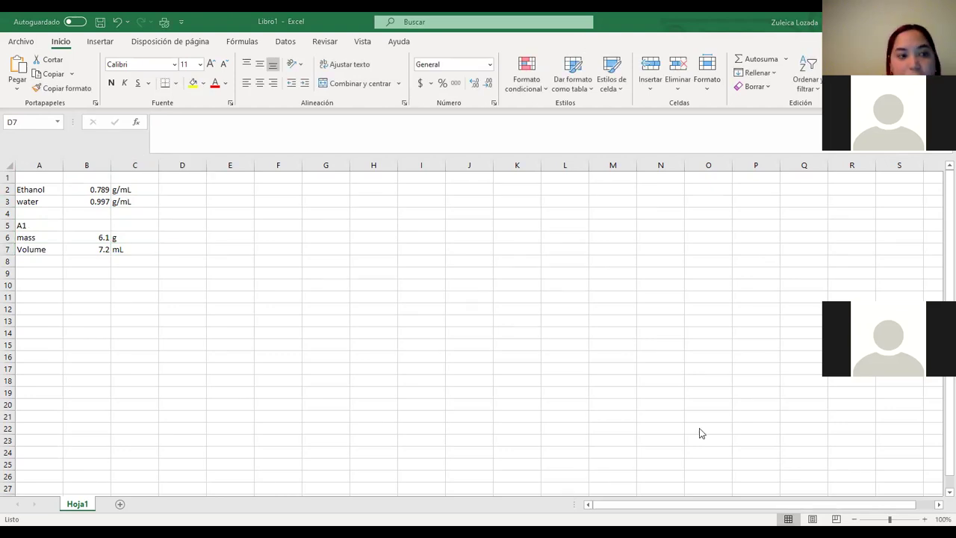
- Label cell A9 as Density, correcting the misspelled text
click(35, 270)
text(Denisty)
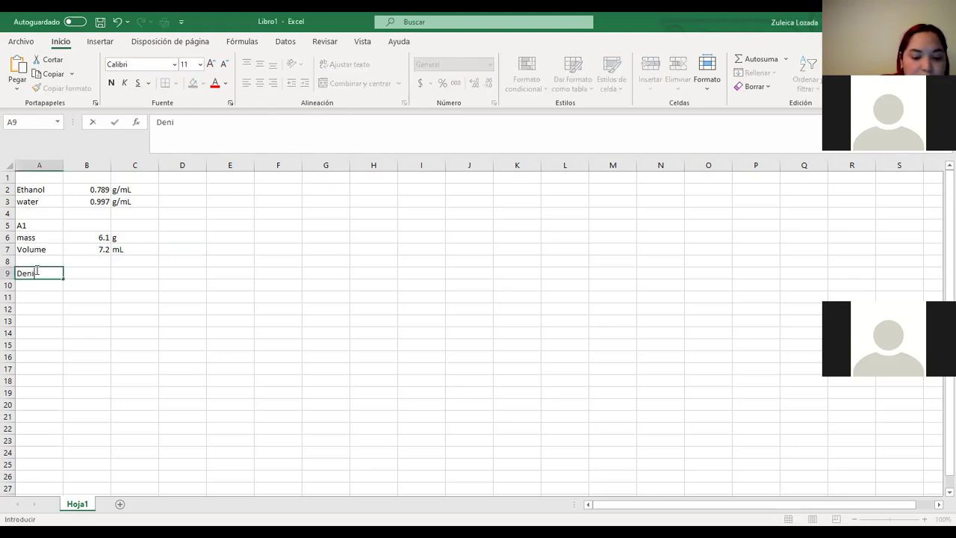
key(BackSpace)
key(BackSpace)
key(BackSpace)
key(BackSpace)
key(BackSpace)
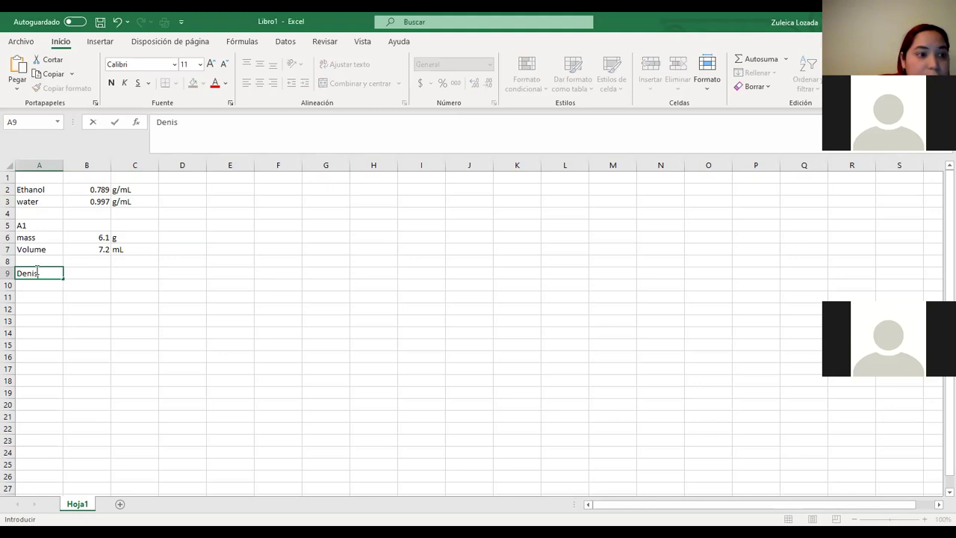
text(nsity)
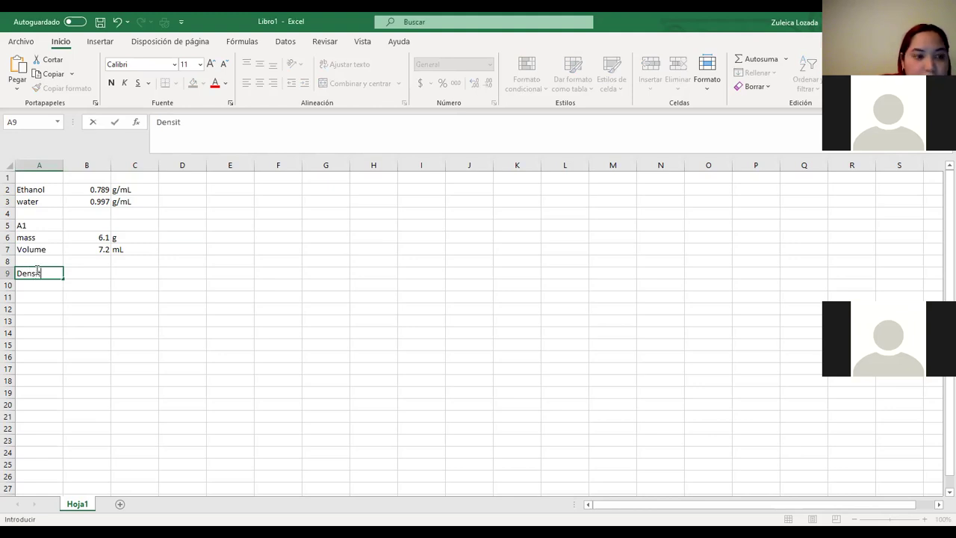
- Calculate the density in B9 by dividing mass by volume with the formula =B6/B7
key(Tab)
text(=)
key(Up)
key(Up)
key(Up)
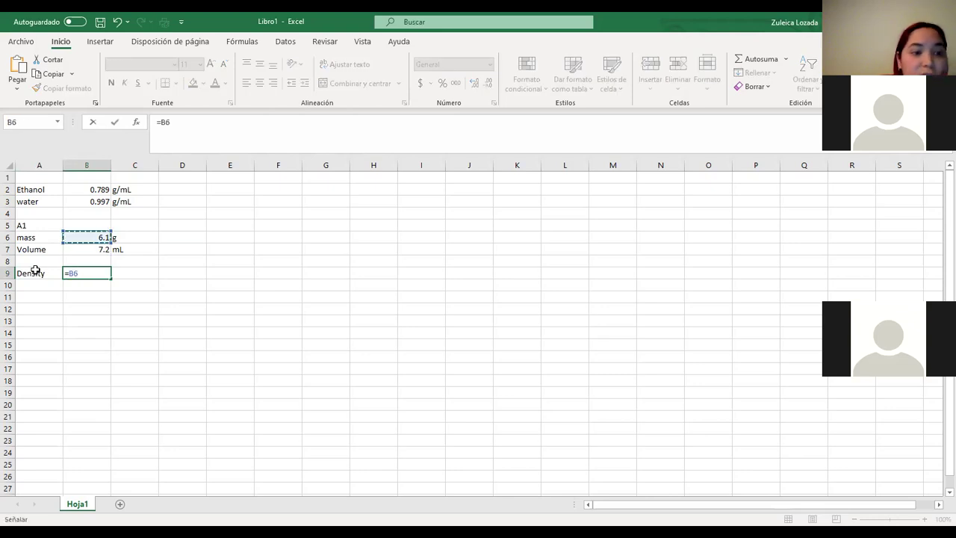
text(/)
key(Down)
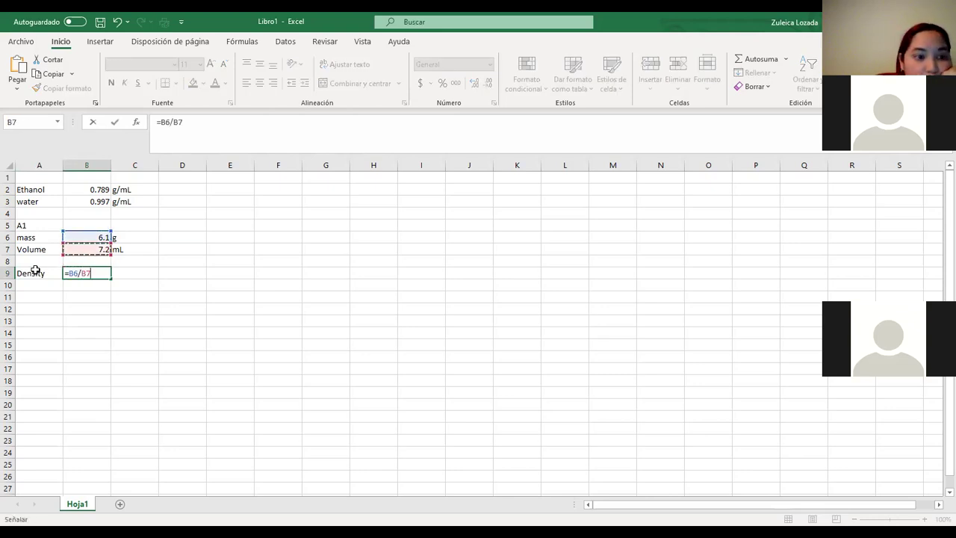
key(Return)
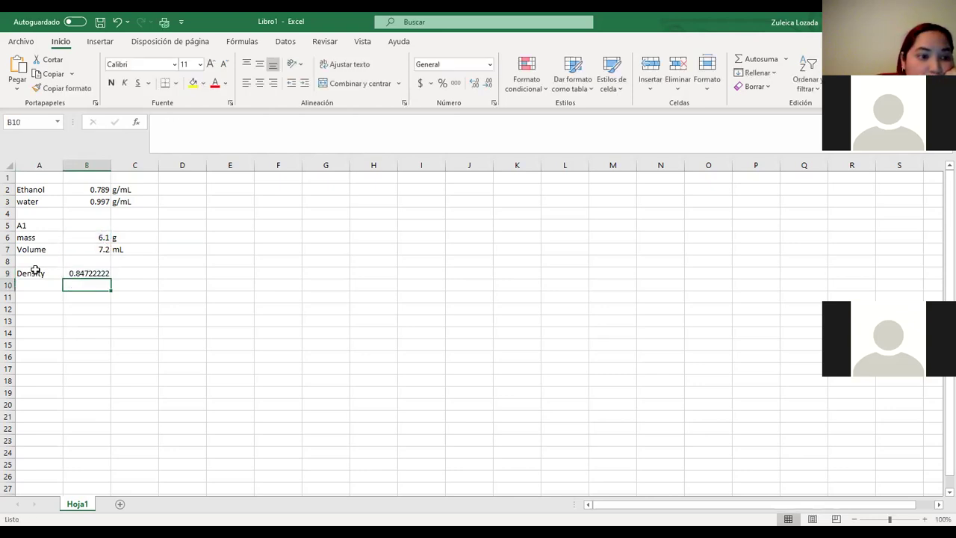
- Enter the unit g/mL beside the density in C9
click(121, 271)
text(g)
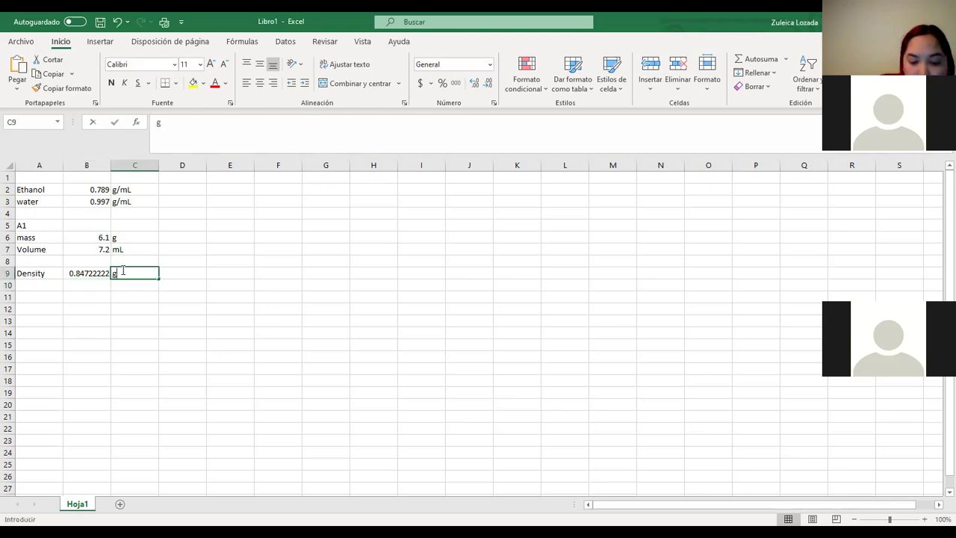
text(/mL)
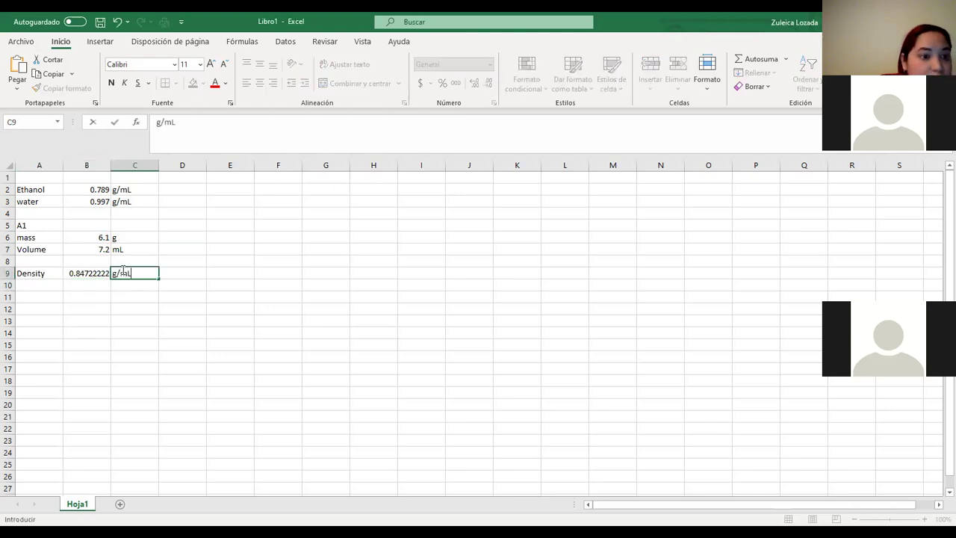
key(Return)
- Enter the label % Ethanol in A11, two rows below Density
key(Left)
key(Left)
key(Down)
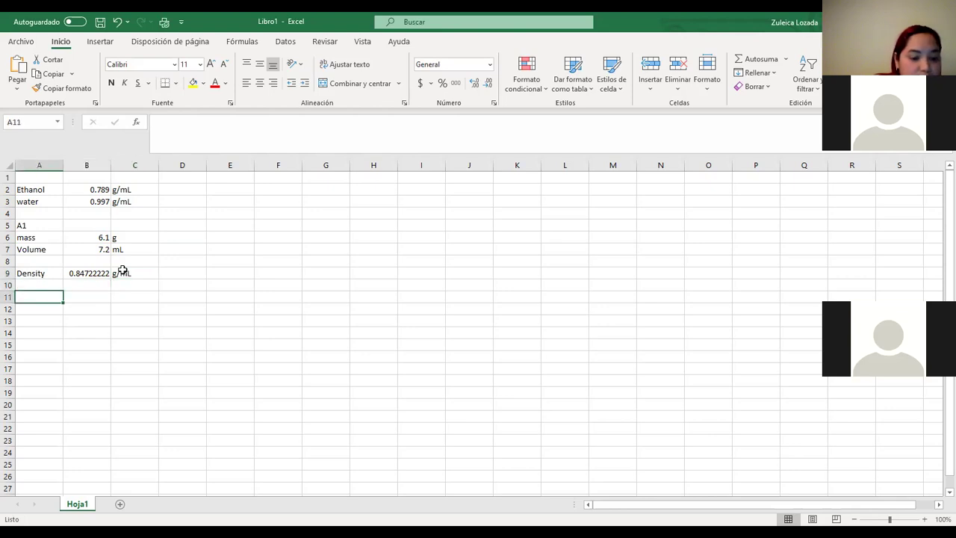
text(% Ethanol)
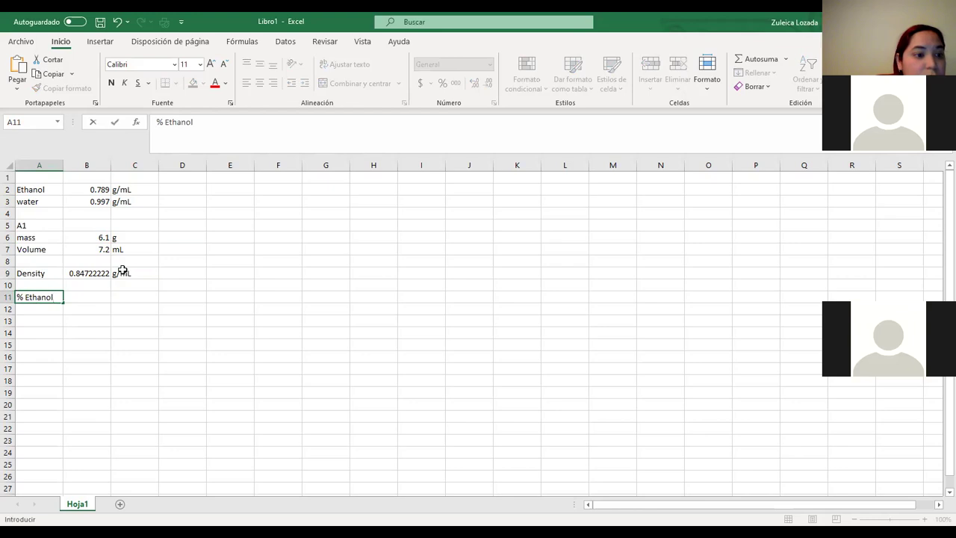
- Calculate the ethanol fraction in B11 from the water, sample and ethanol densities with the formula =(B3-B9)/(B3-B2)
key(Tab)
text(=)
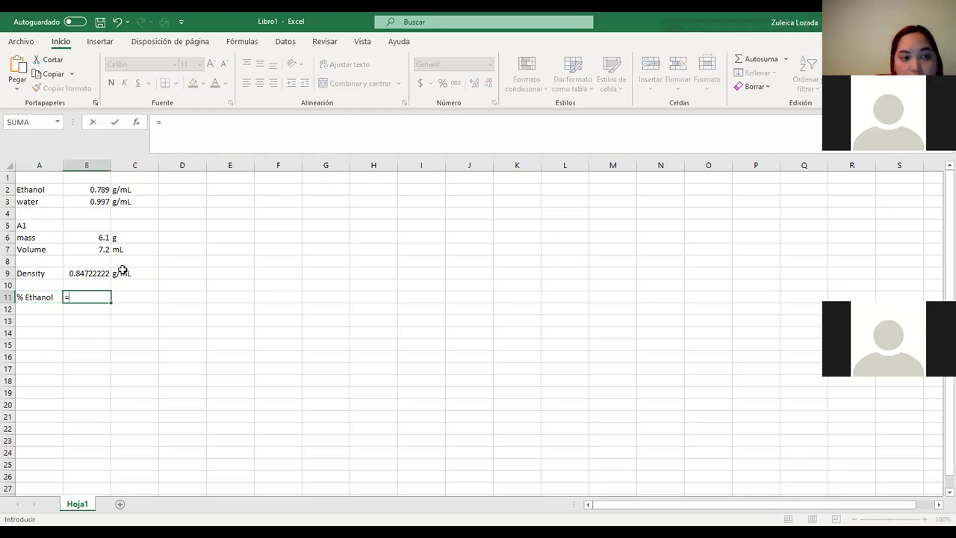
text(()
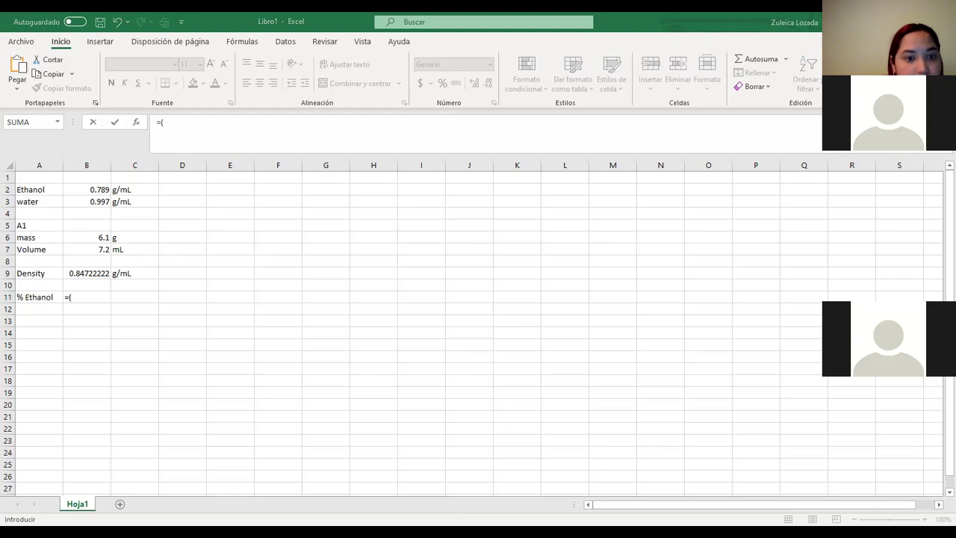
click(83, 202)
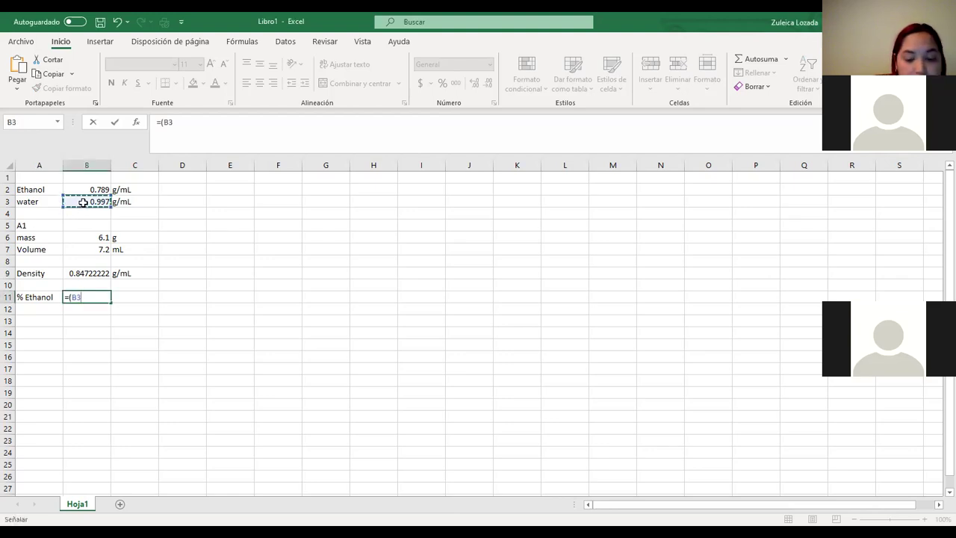
text(-)
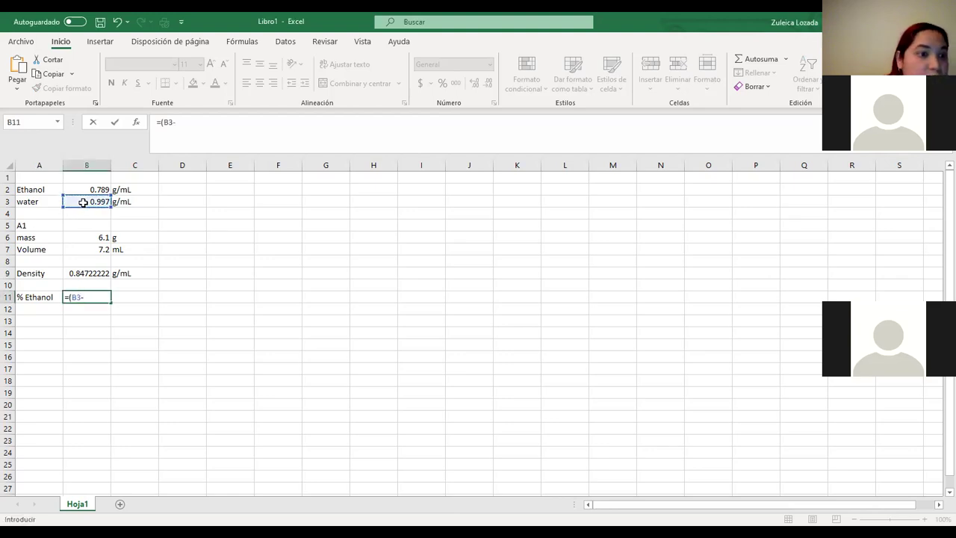
click(90, 273)
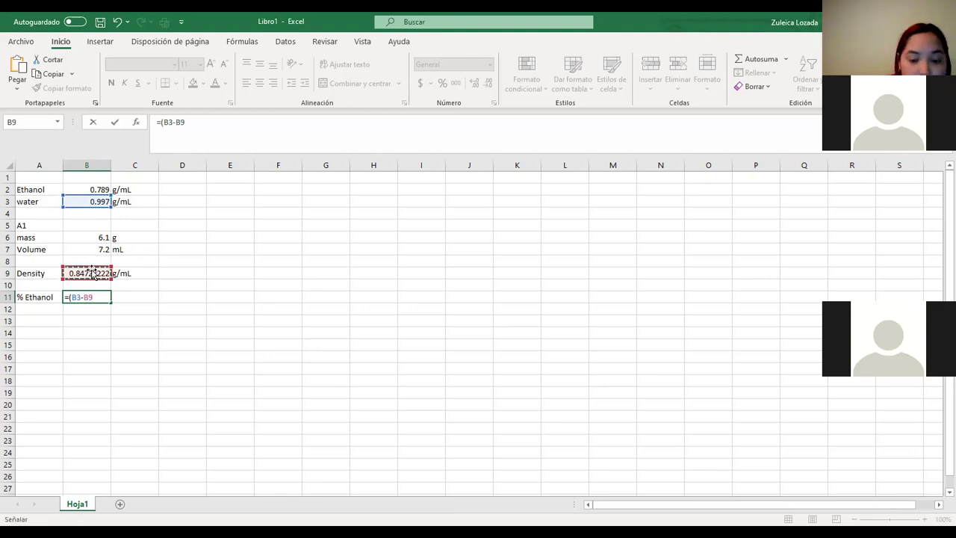
text()/)
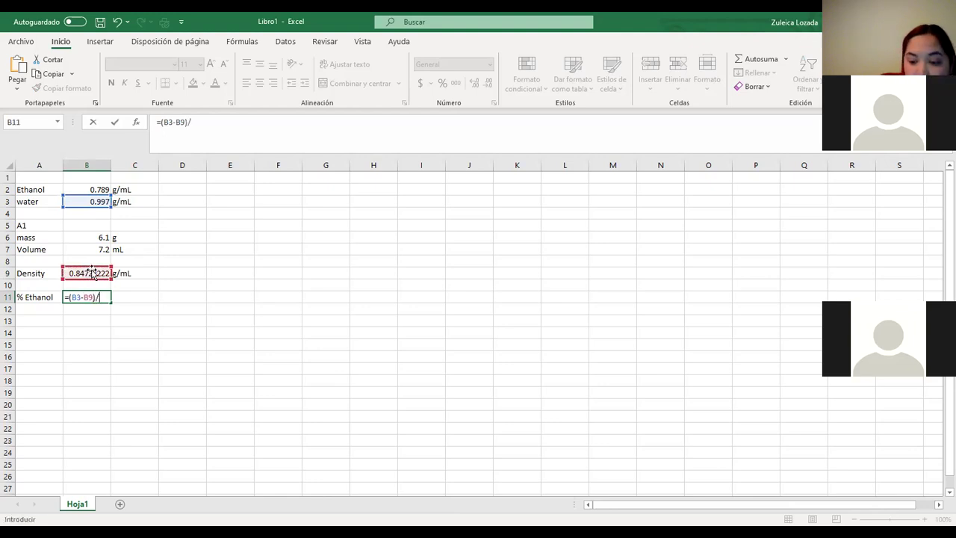
text(()
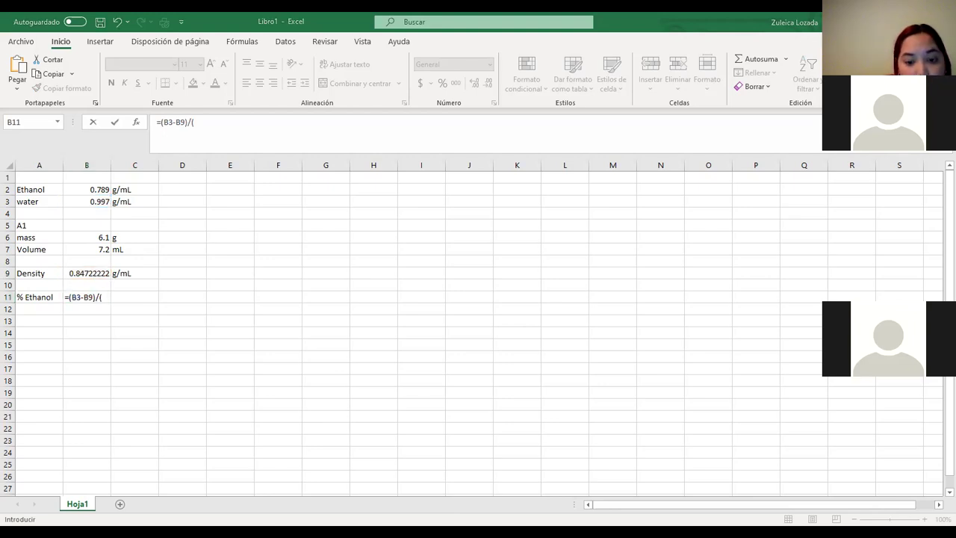
click(84, 202)
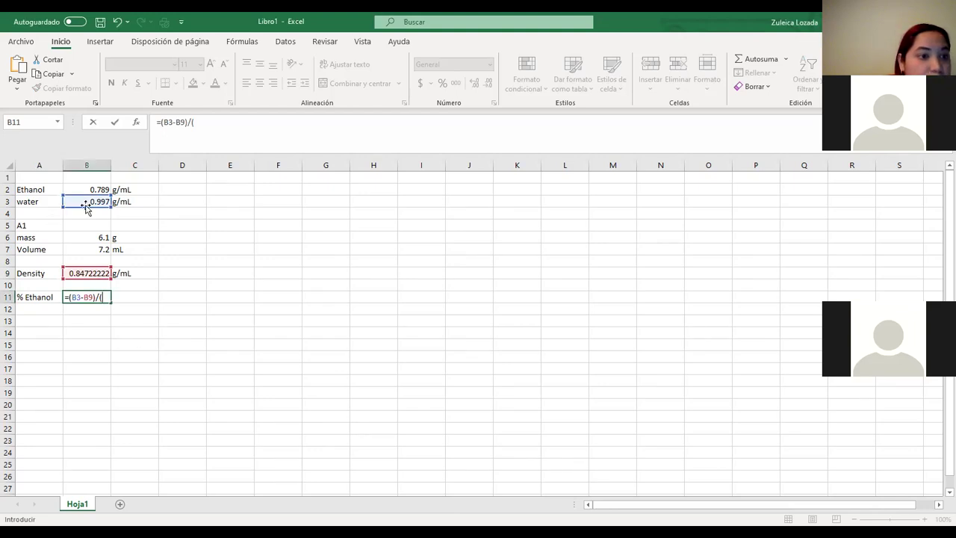
text(-)
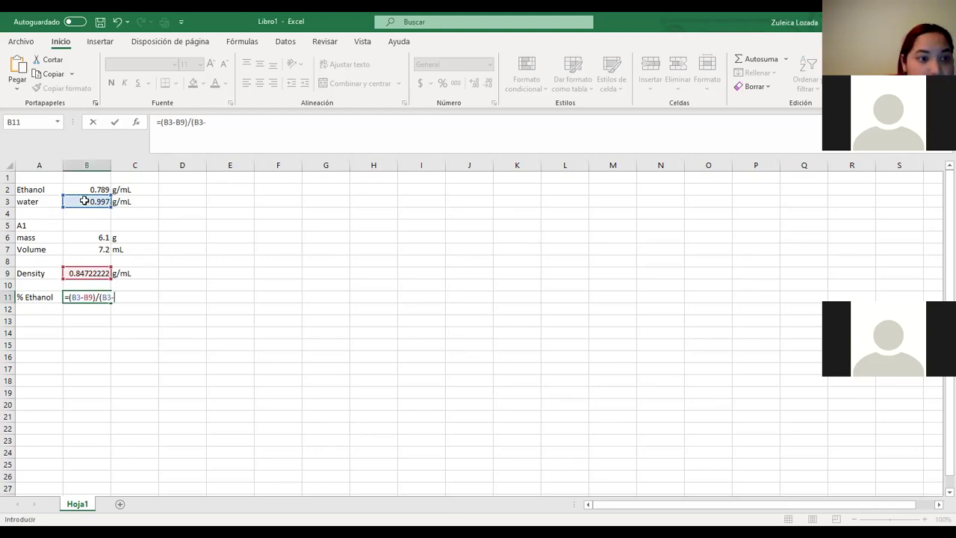
click(83, 192)
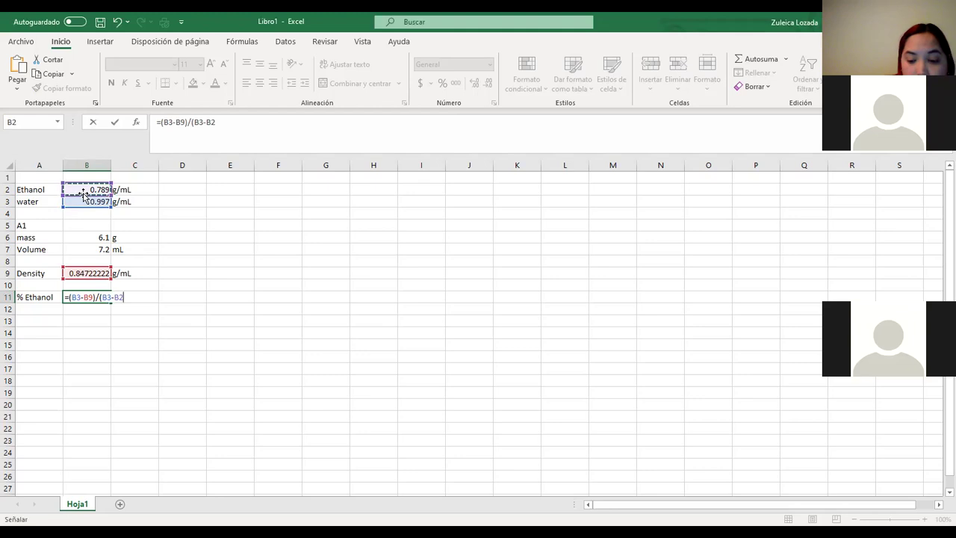
text())
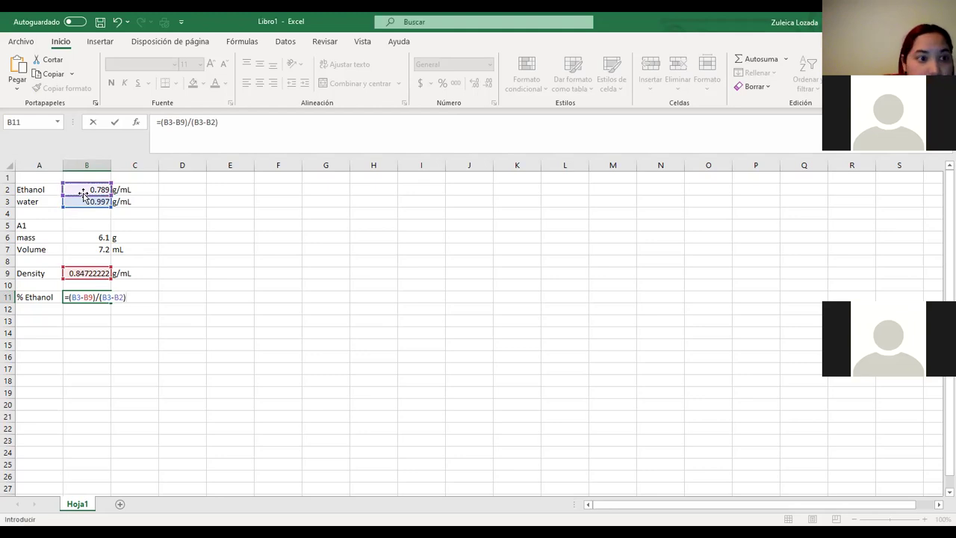
key(Return)
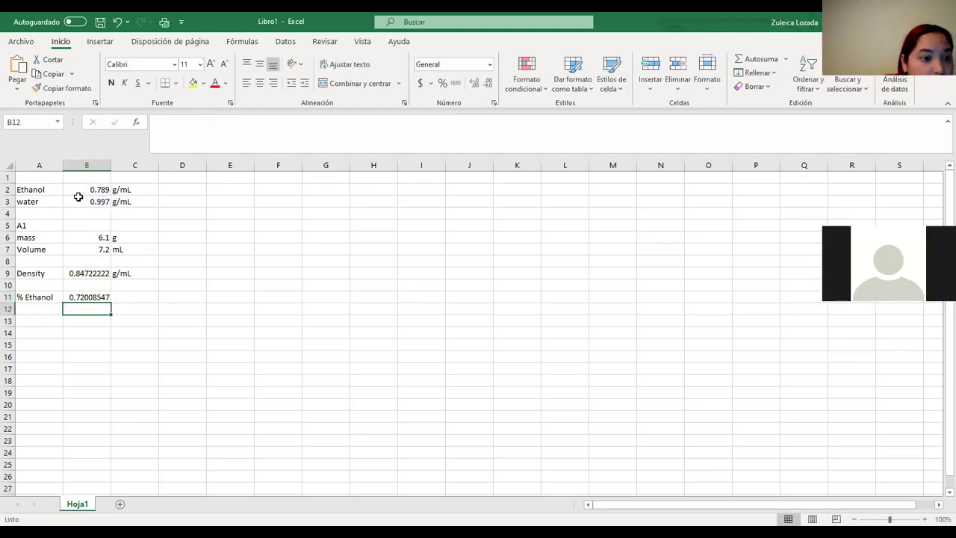
- Convert the % Ethanol result in B11 to a percentage by changing its formula to =(100*(B3-B9)/(B3-B2))
click(85, 297)
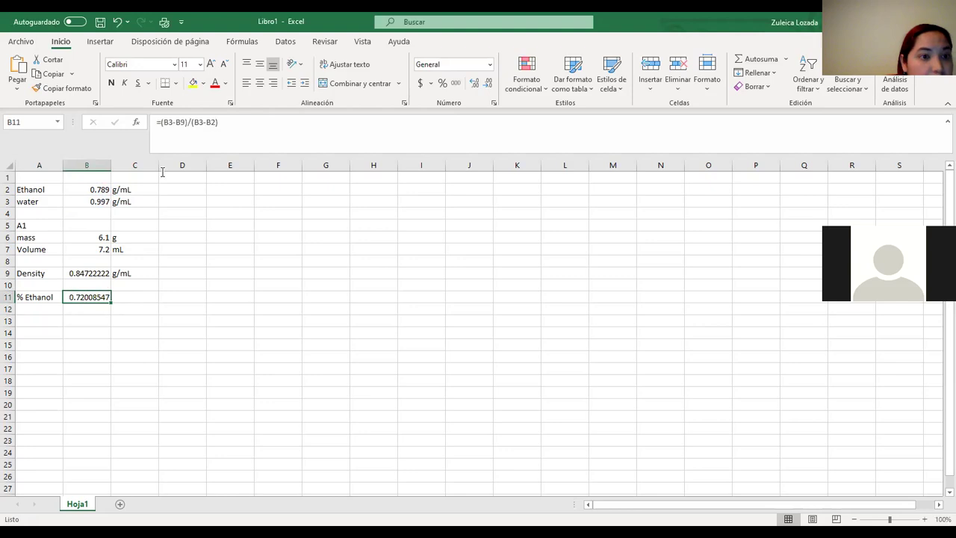
click(219, 122)
text())
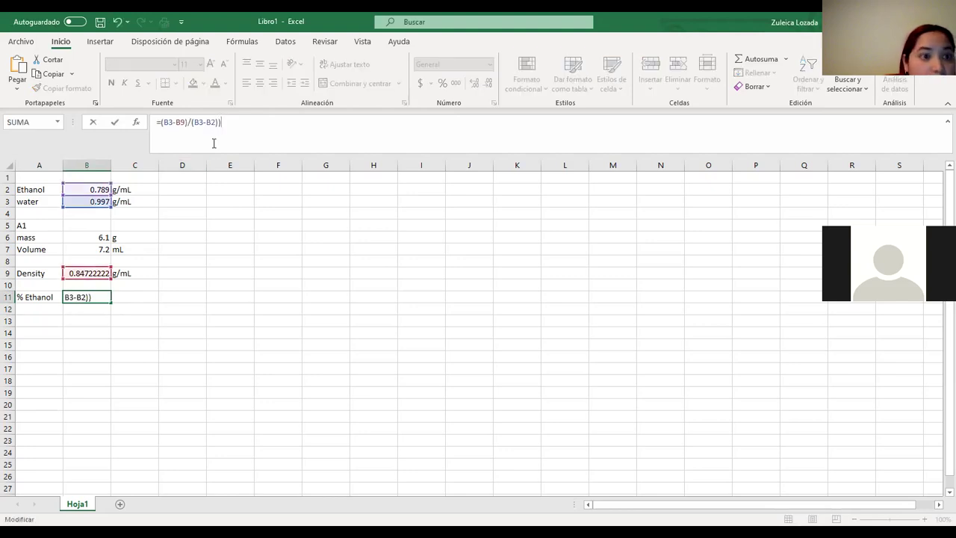
click(161, 121)
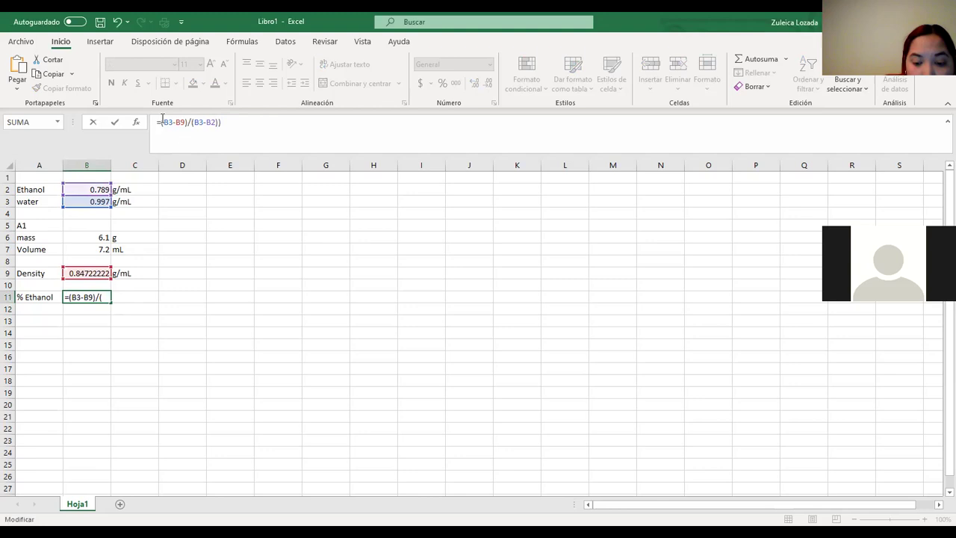
text((*100)
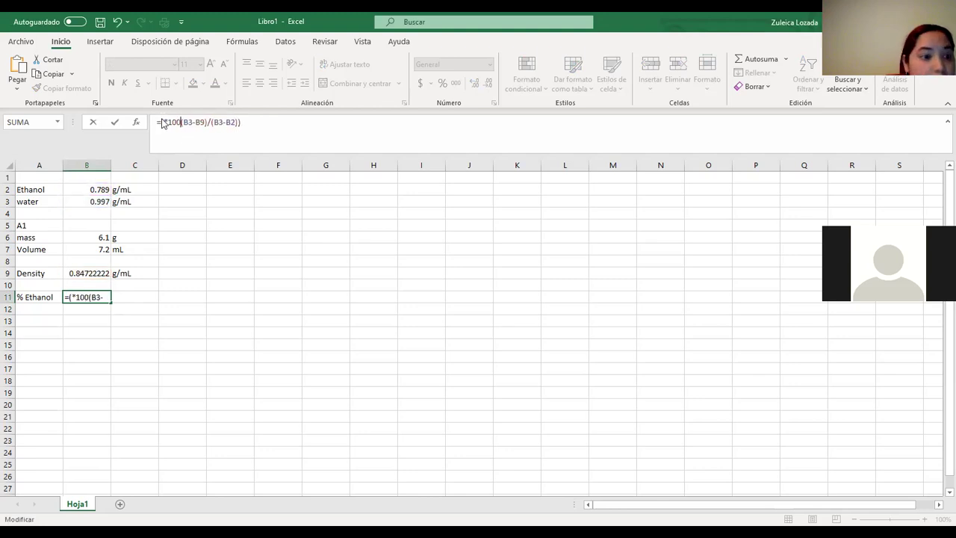
key(Return)
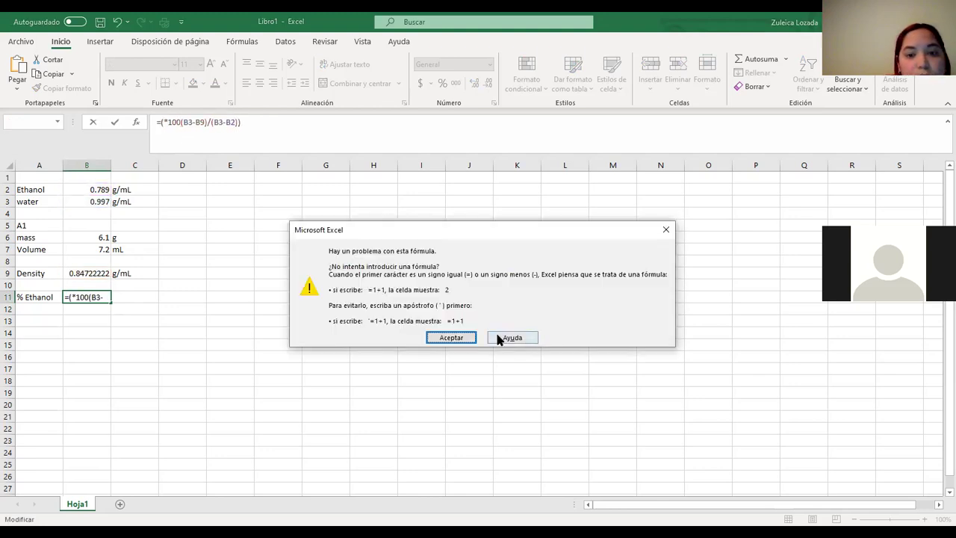
click(451, 338)
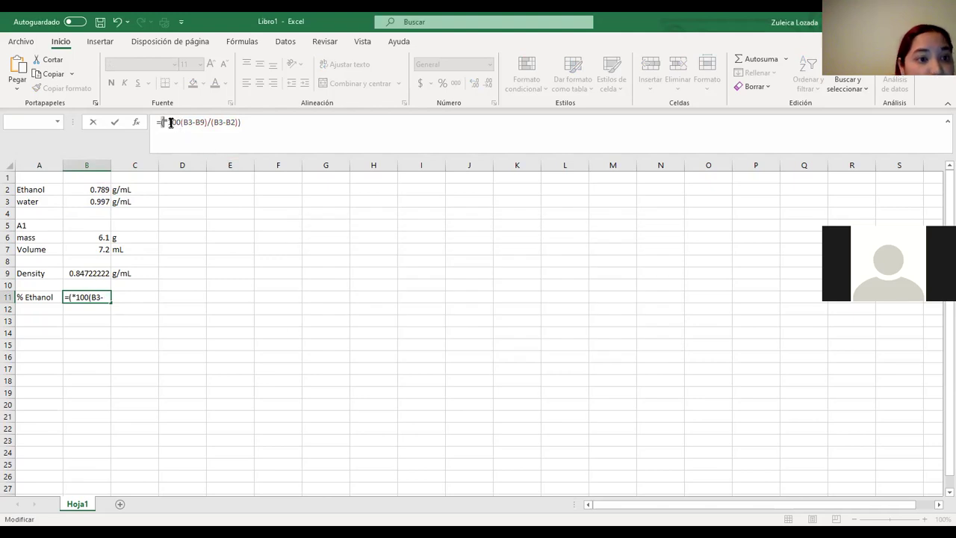
drag(162, 121, 173, 119)
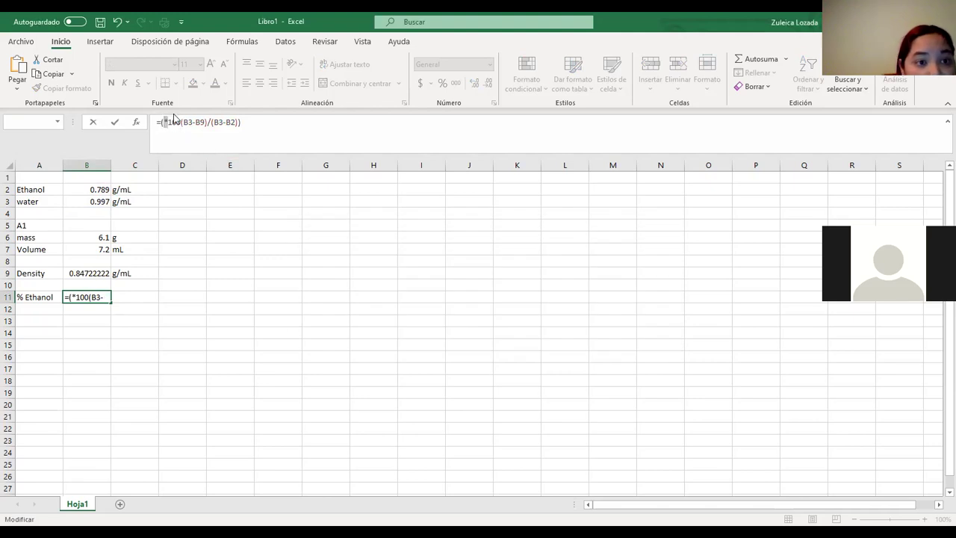
key(BackSpace)
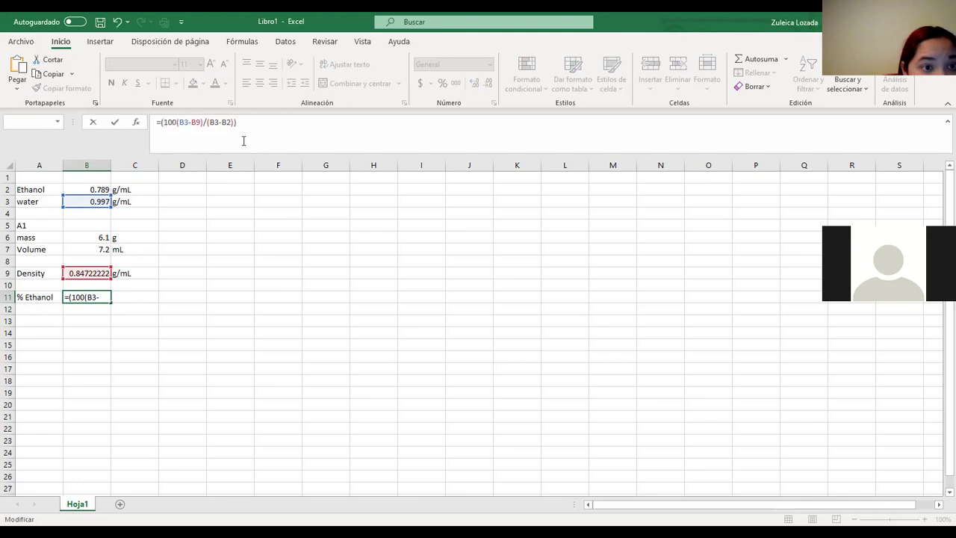
click(177, 122)
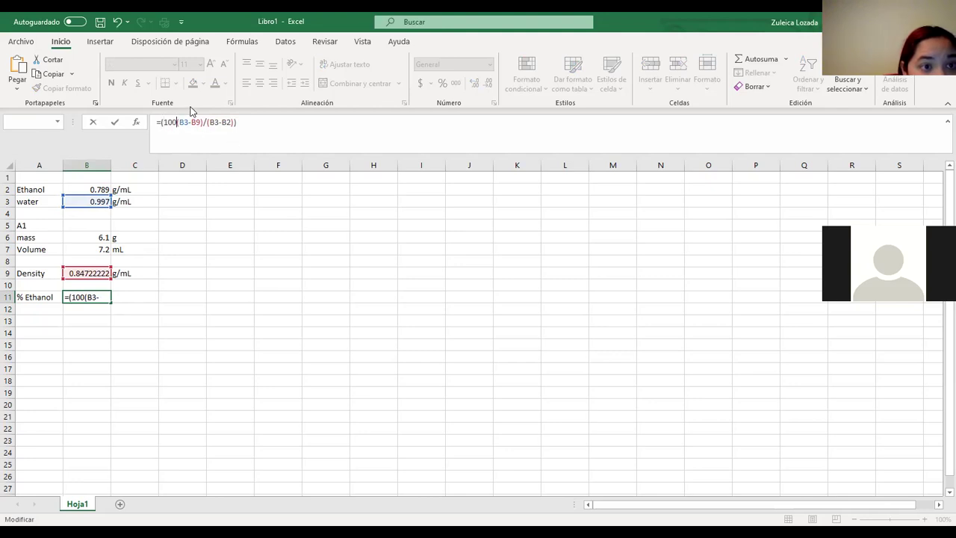
text(*)
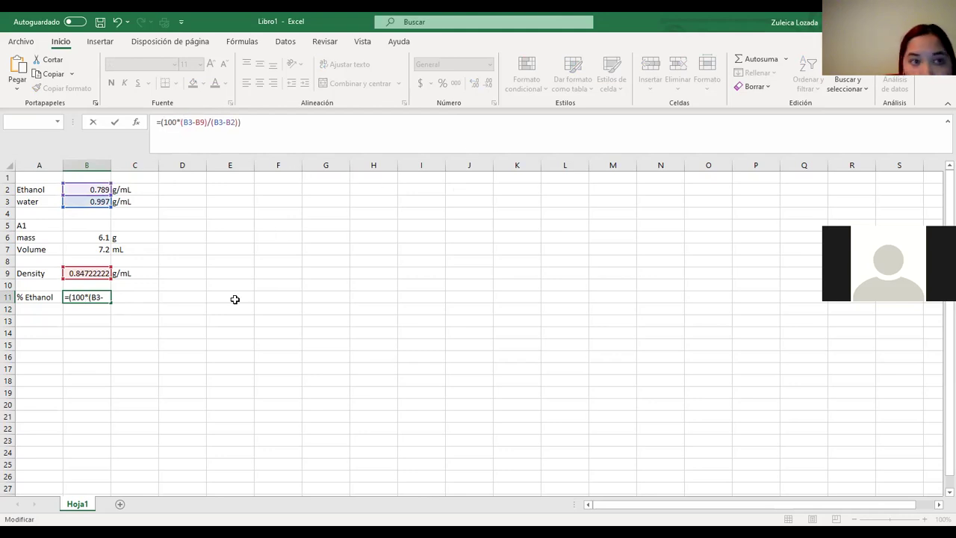
key(Return)
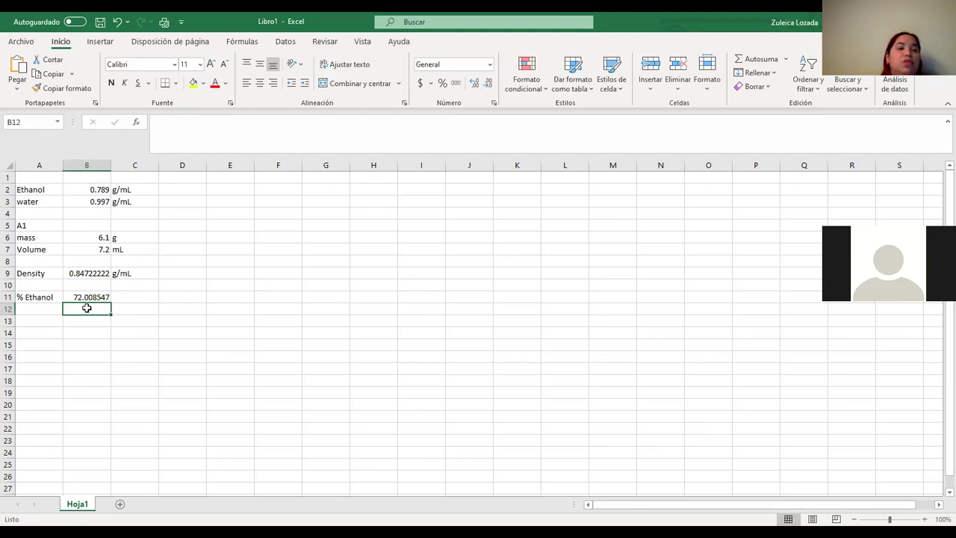
- Label A12 as % water and calculate its value in B12 with the formula =100-B11
click(40, 307)
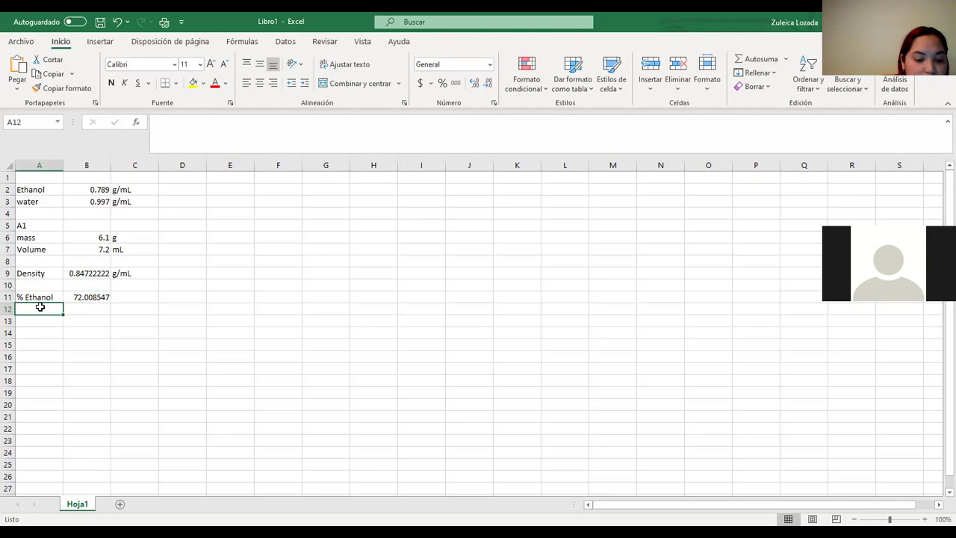
text(% water)
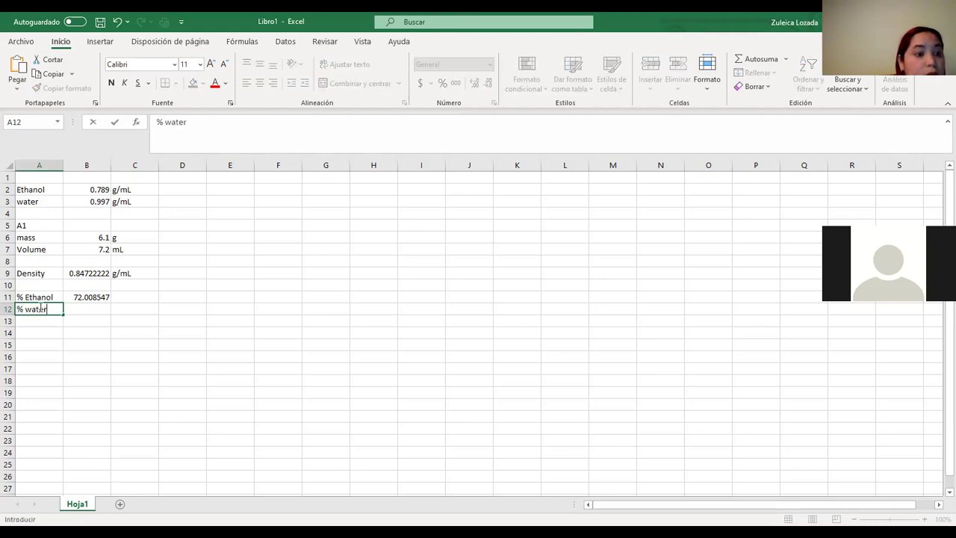
key(Tab)
text(=100-)
key(Up)
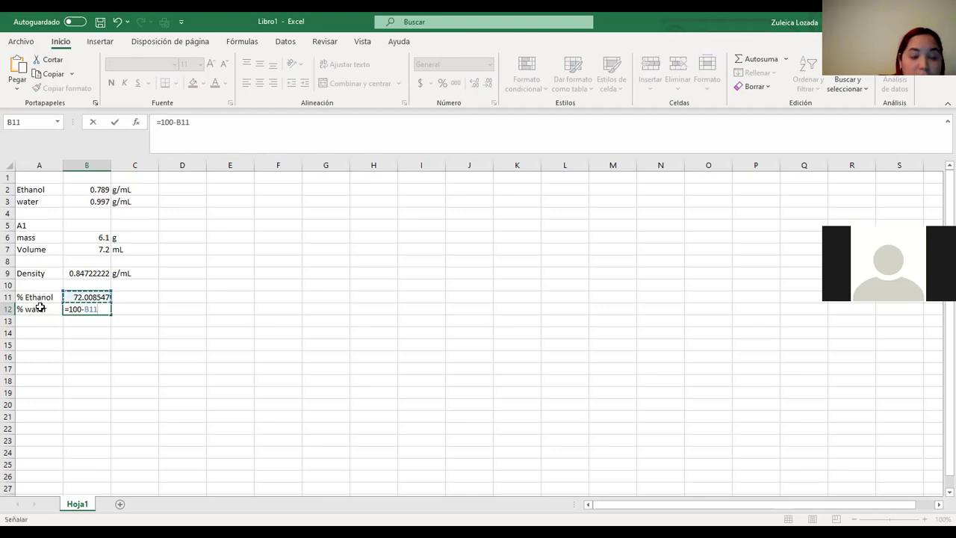
key(Return)
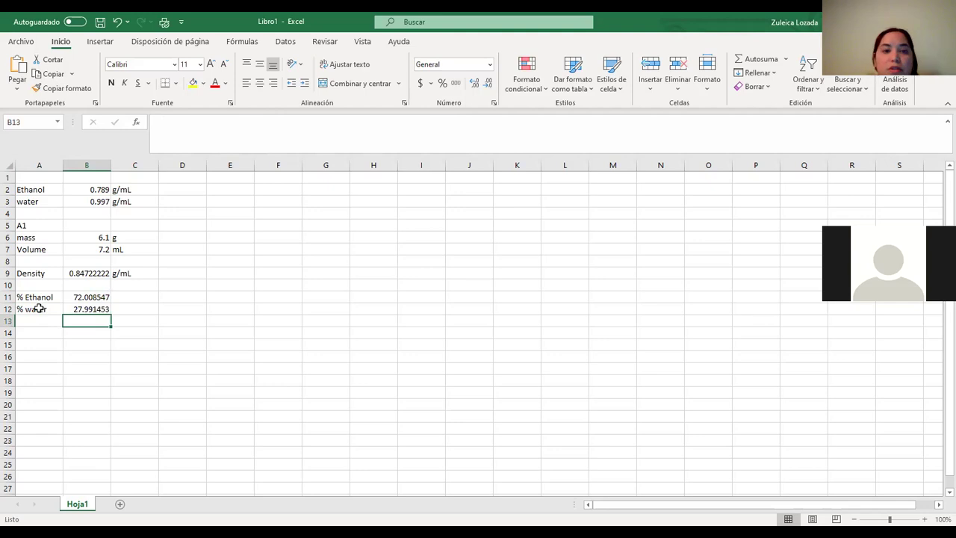
- Reduce the % Ethanol and % water values in B11:B12 to two decimal places
drag(90, 299, 95, 310)
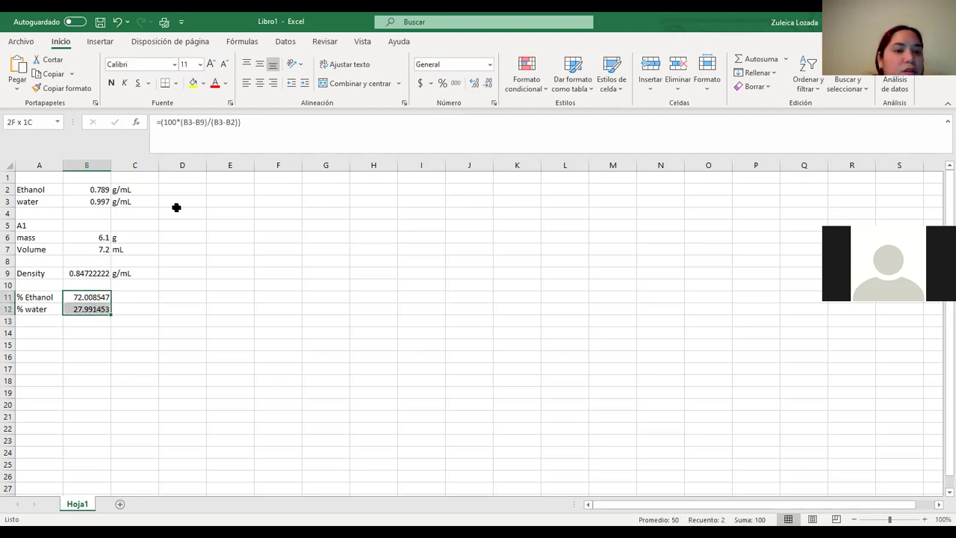
click(488, 83)
click(488, 83)
click(488, 83)
click(489, 88)
click(306, 257)
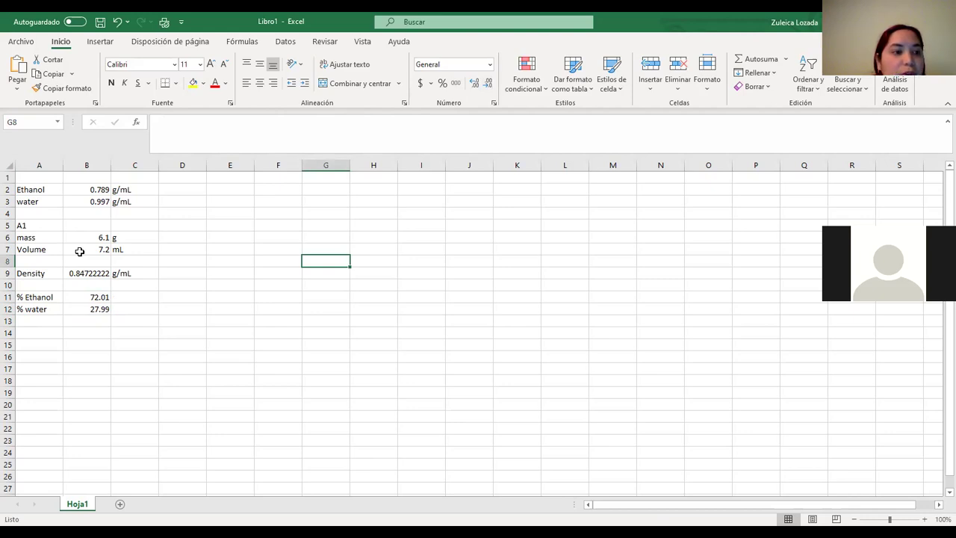
- Enter the unit % beside the ethanol and water percentages in C11 and C12
click(81, 298)
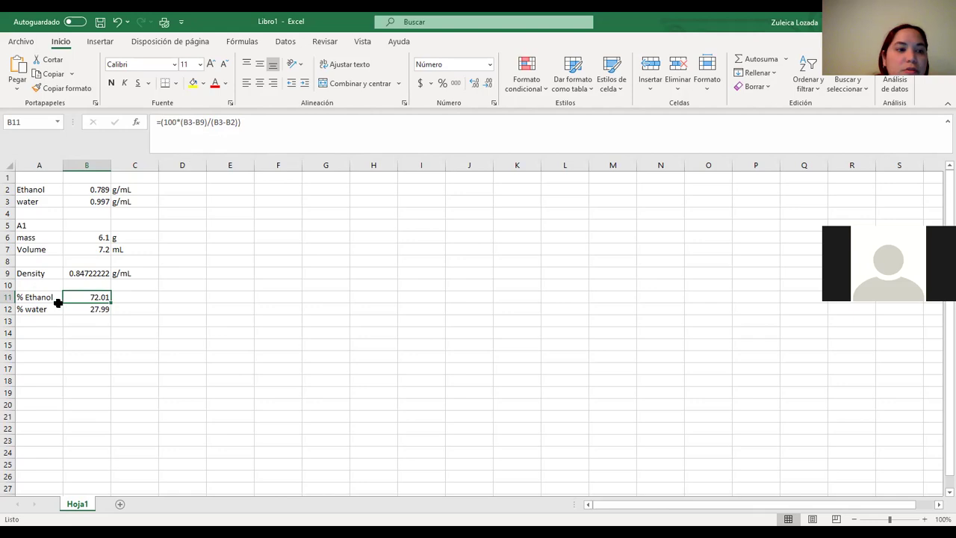
click(135, 297)
text(%)
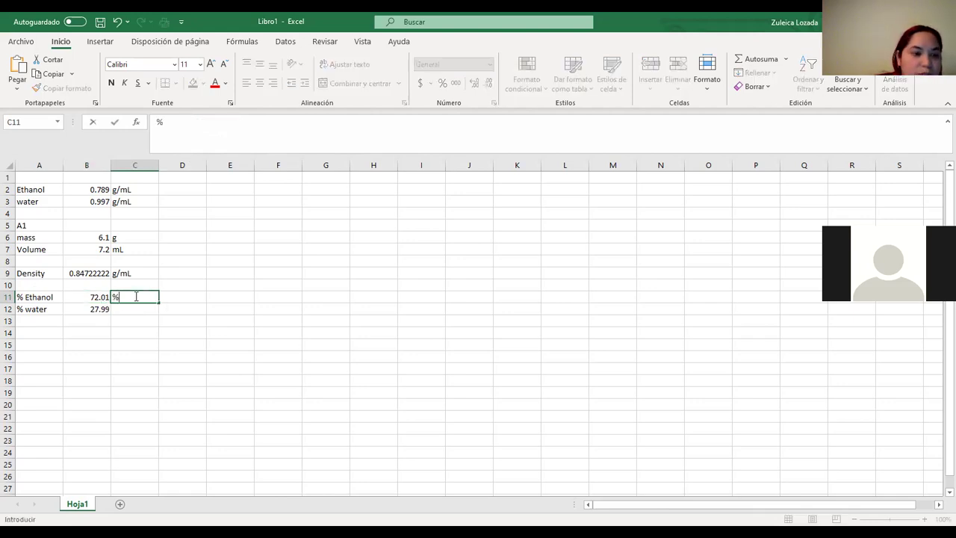
key(Return)
text(%)
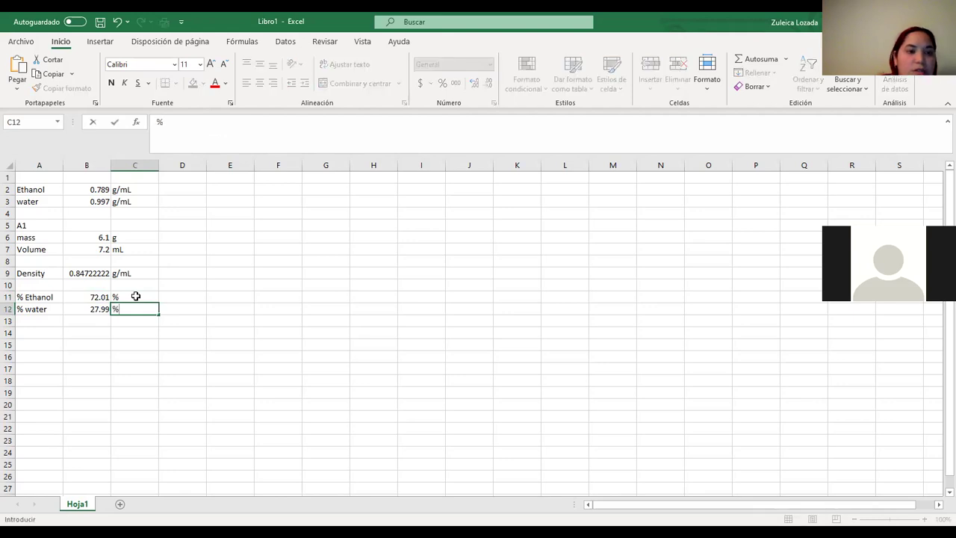
click(232, 368)
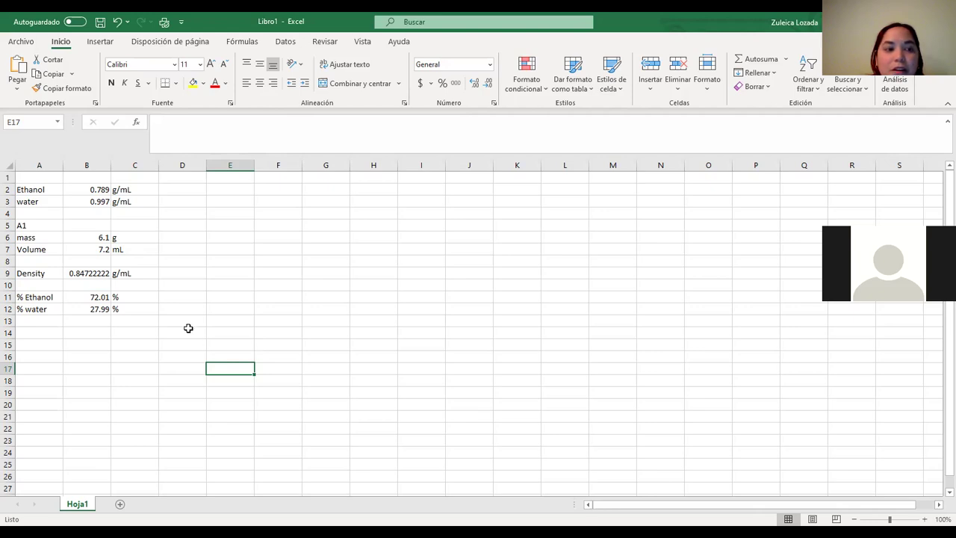
- Examine the formulas behind the % Ethanol and % water values in B11 and B12
click(94, 298)
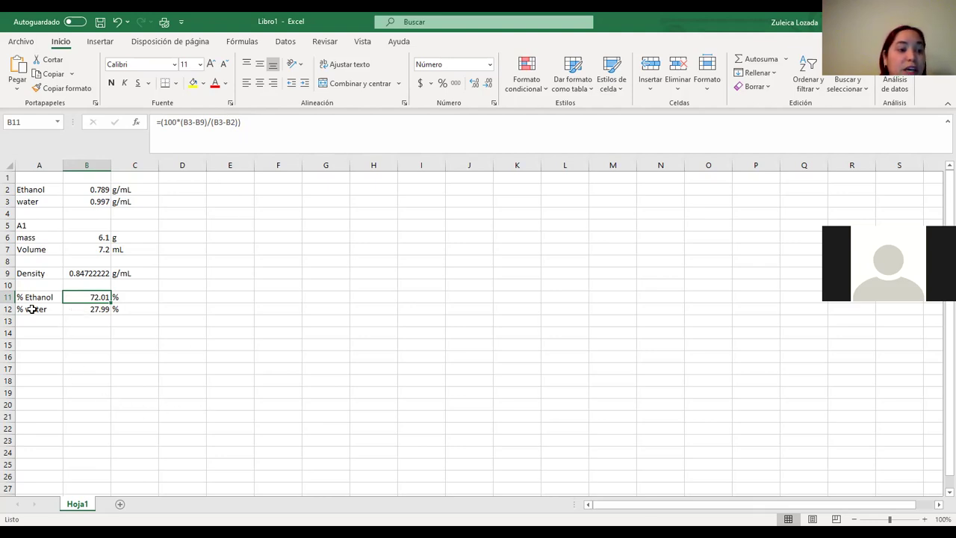
click(74, 309)
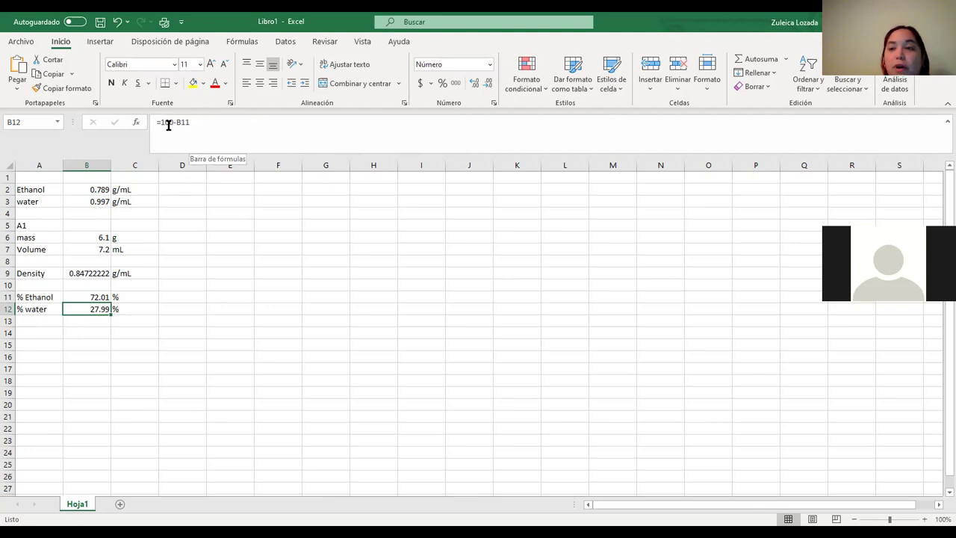
click(201, 379)
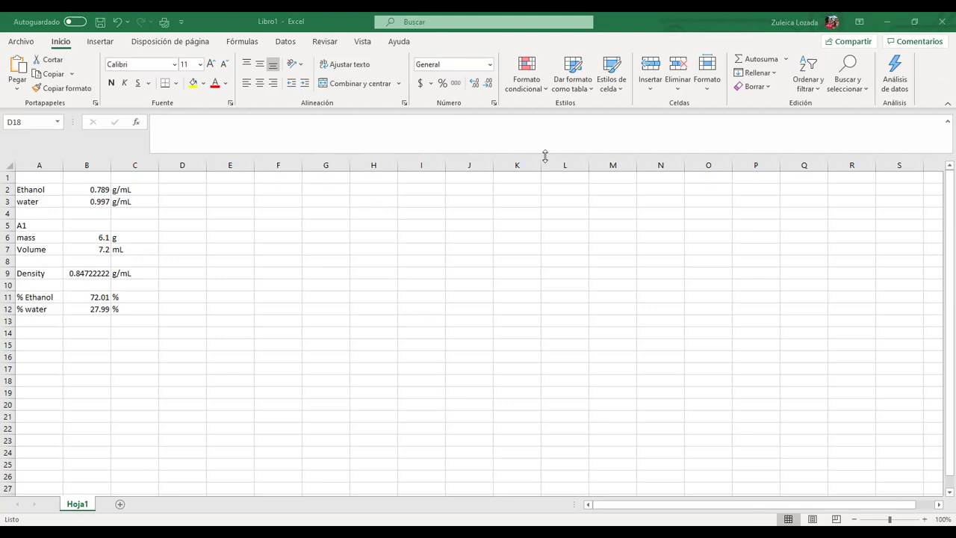
- Restore the maximized workbook window to its smaller size
click(917, 23)
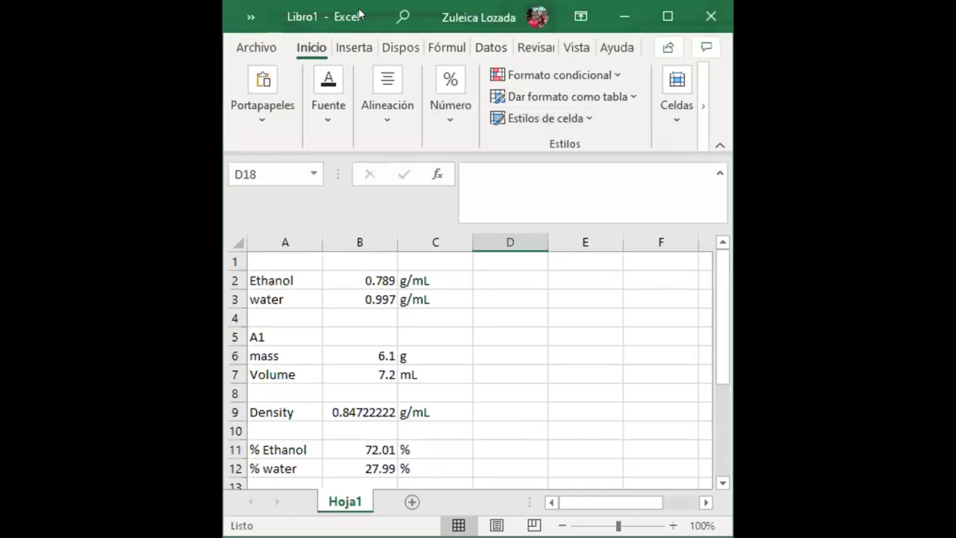